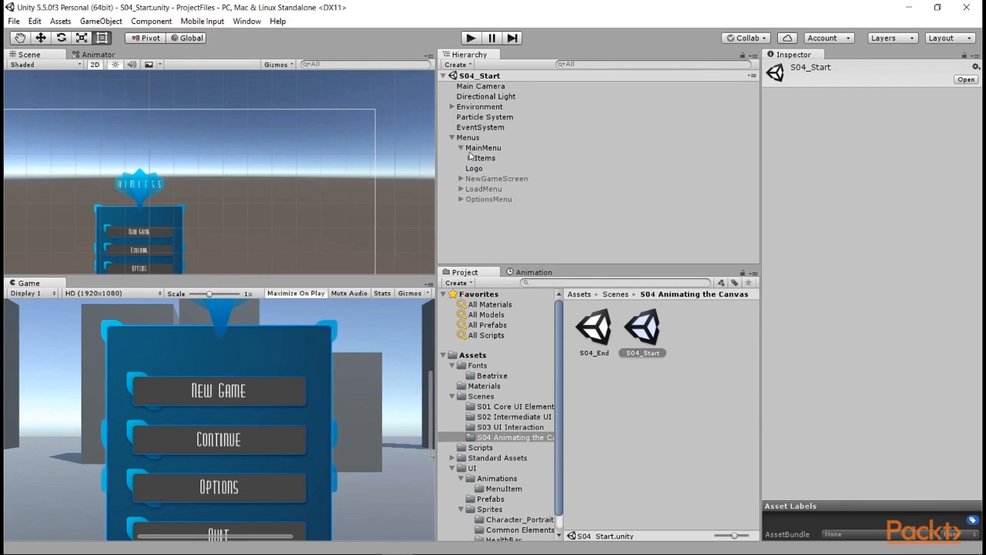
- Dock the Animation window beside the Game view and select the Menus object in the hierarchy
left_click(535, 273)
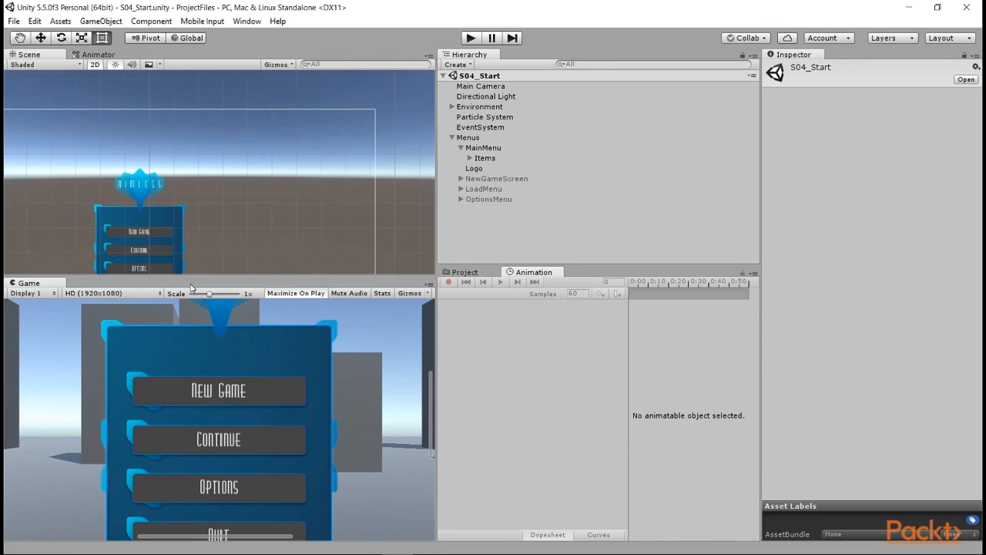
left_click_drag(531, 273, 83, 285)
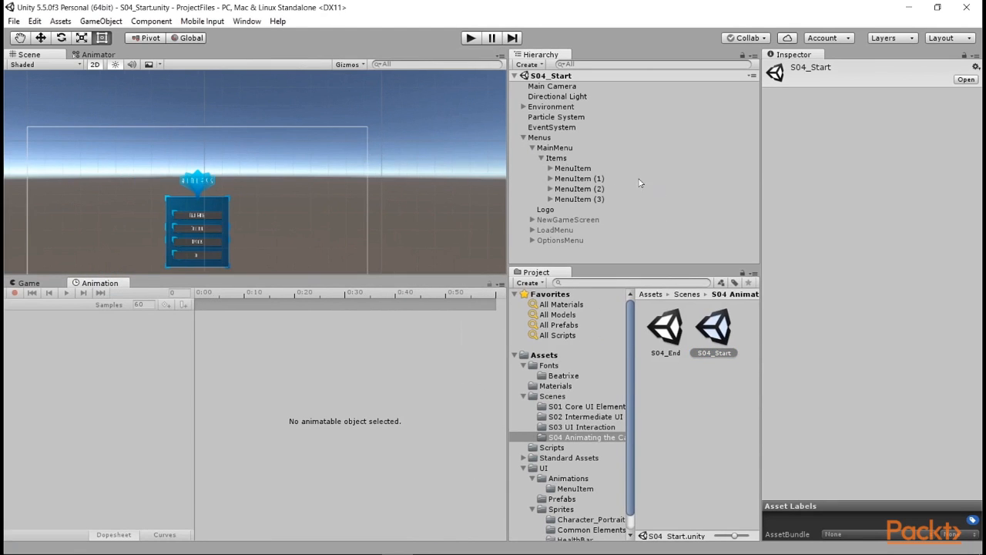
left_click(555, 140)
left_click(532, 147)
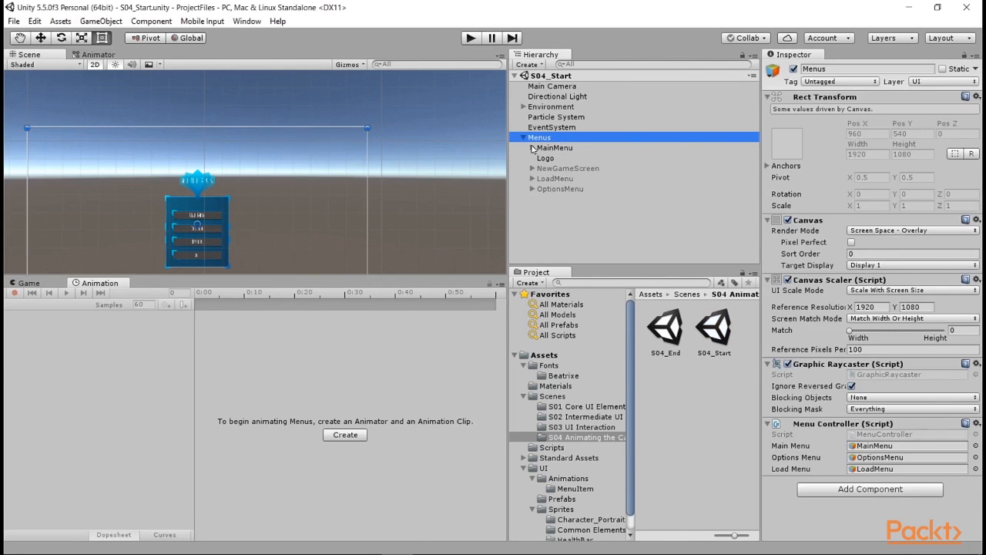
left_click(826, 481)
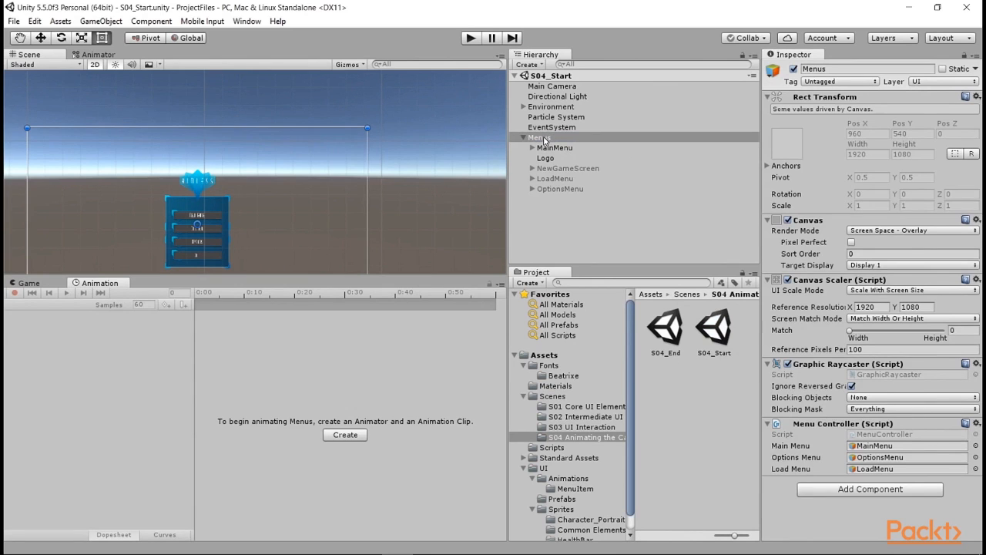
- Start creating an animation clip for Menus and add a folder named Menus inside Assets/UI/Animations
left_click(345, 435)
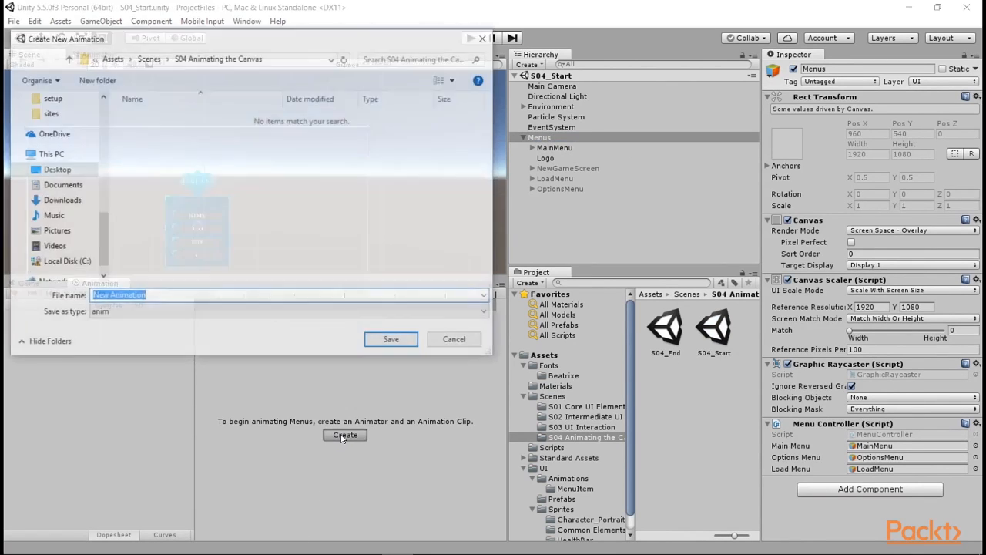
left_click(148, 57)
left_click(158, 62)
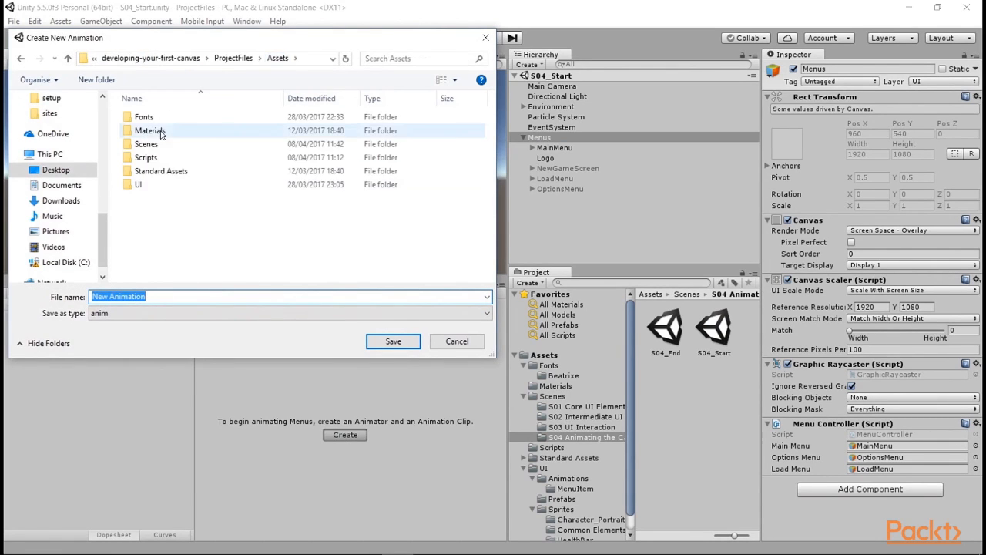
double_click(163, 184)
double_click(150, 117)
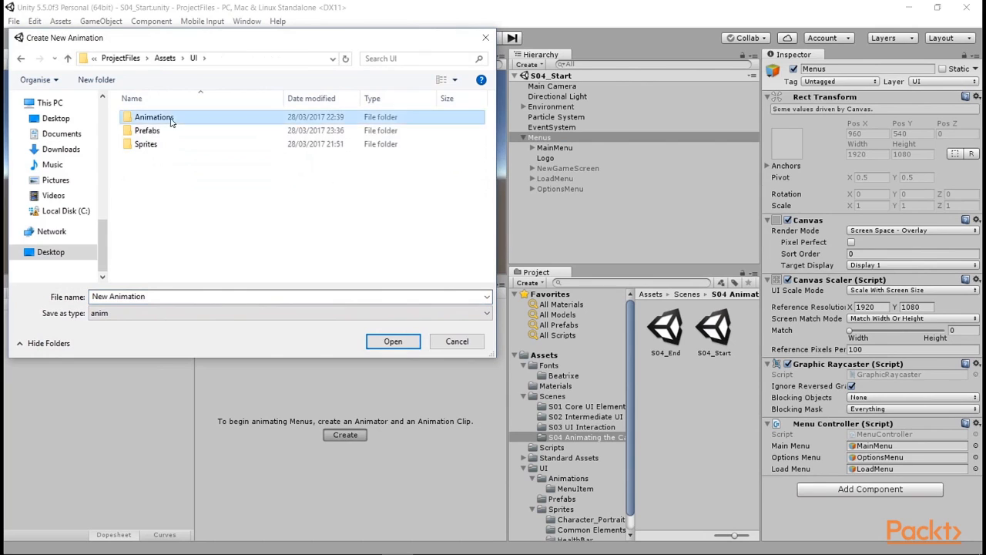
left_click(95, 80)
type("Menus")
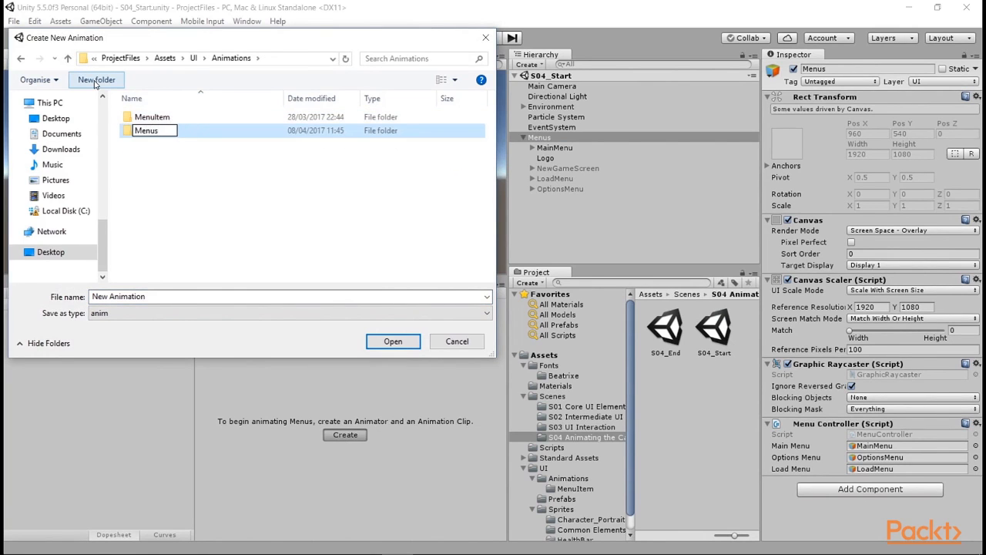
key("Return")
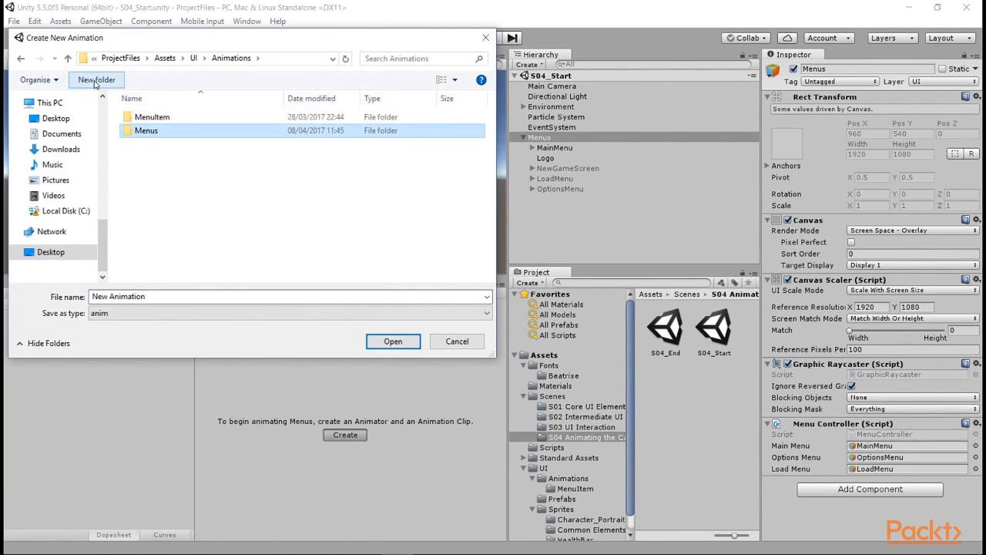
- Save the new animation clip as MainMenu in the new Menus folder
double_click(142, 130)
double_click(156, 292)
key("ctrl+a")
type("MainMenu")
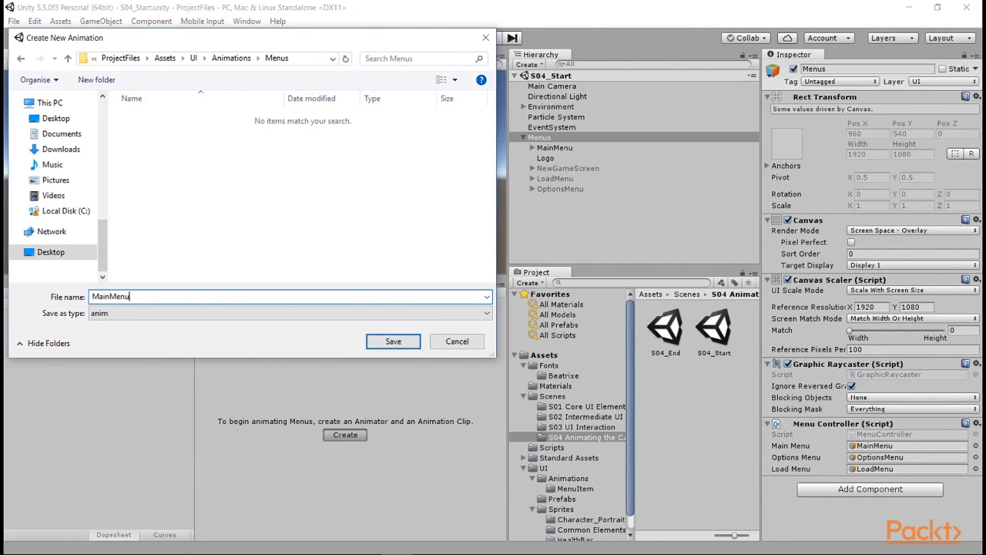
key("Return")
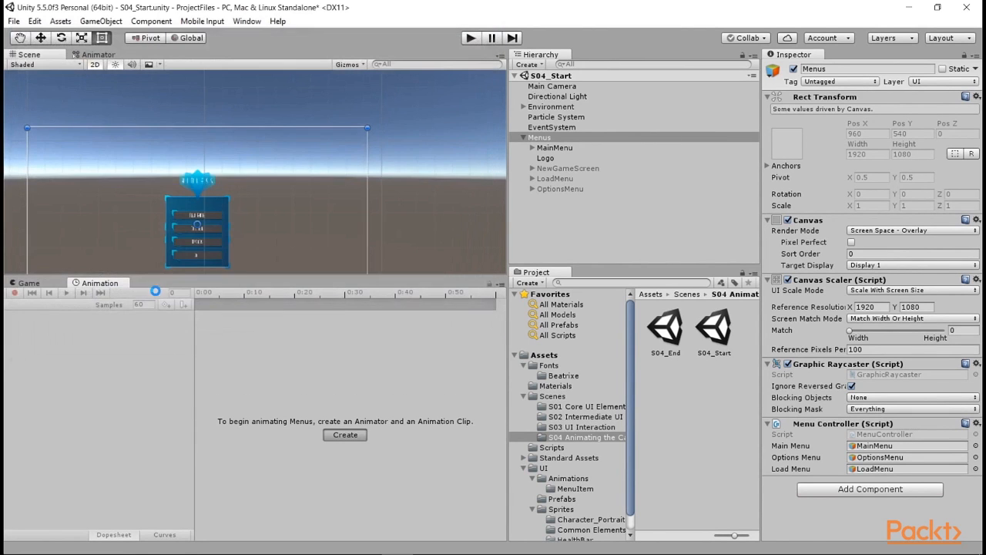
- Add the Rect Transform Anchored Position property of MainMenu to the MainMenu clip
left_click(122, 323)
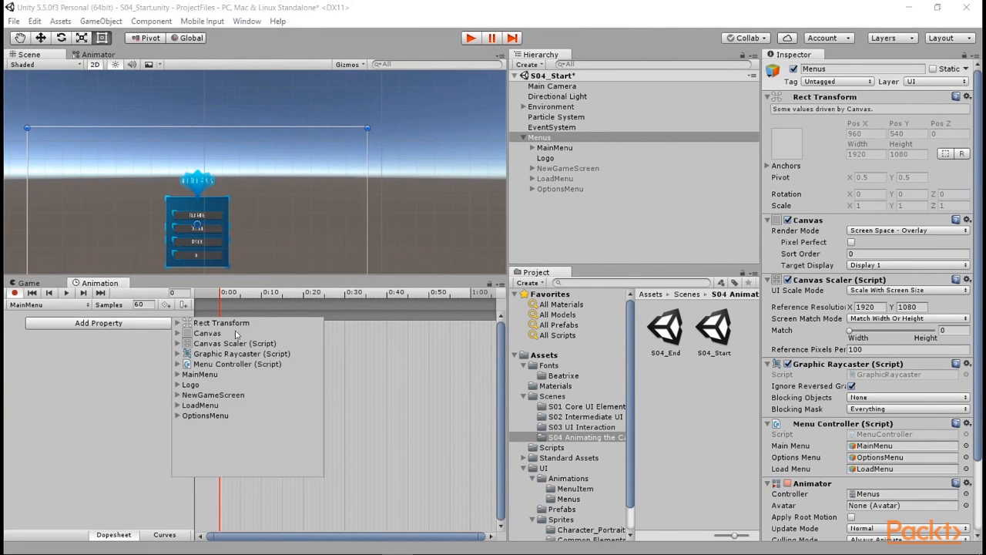
left_click(176, 375)
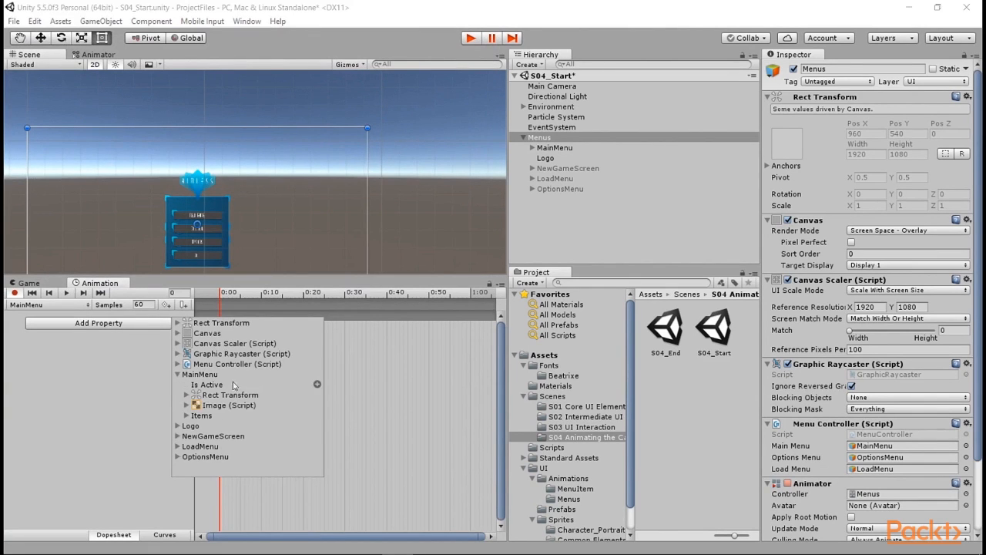
left_click(187, 395)
scroll(244, 406, "down", 3)
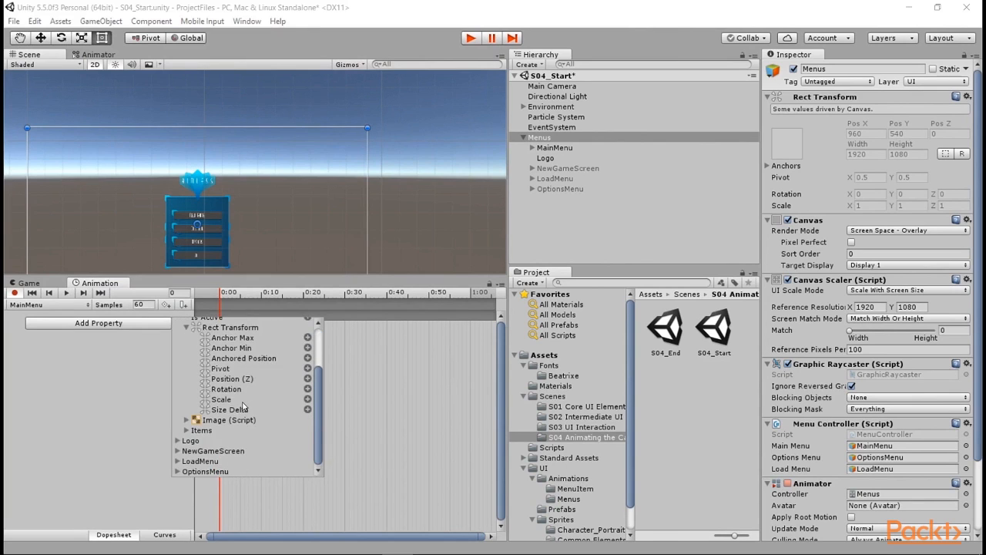
scroll(285, 376, "up", 1)
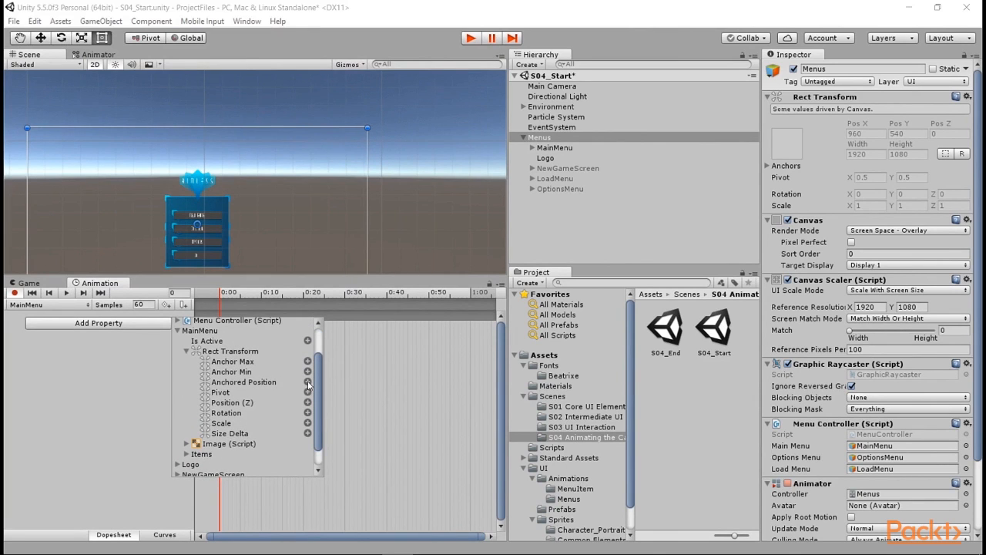
left_click(307, 383)
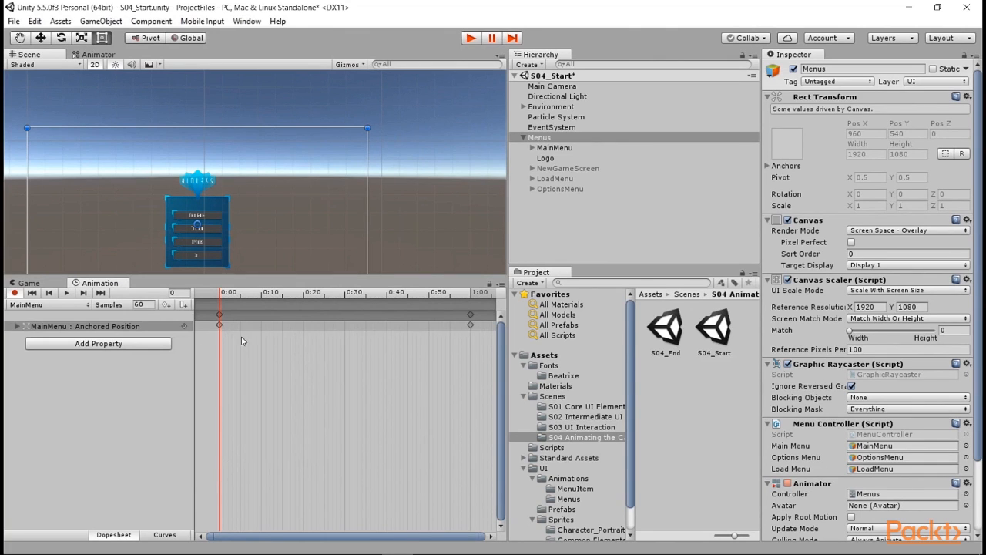
- Delete the keyframes at 1:00 and expand MainMenu's Anchored Position property
left_click(470, 314)
key("Delete")
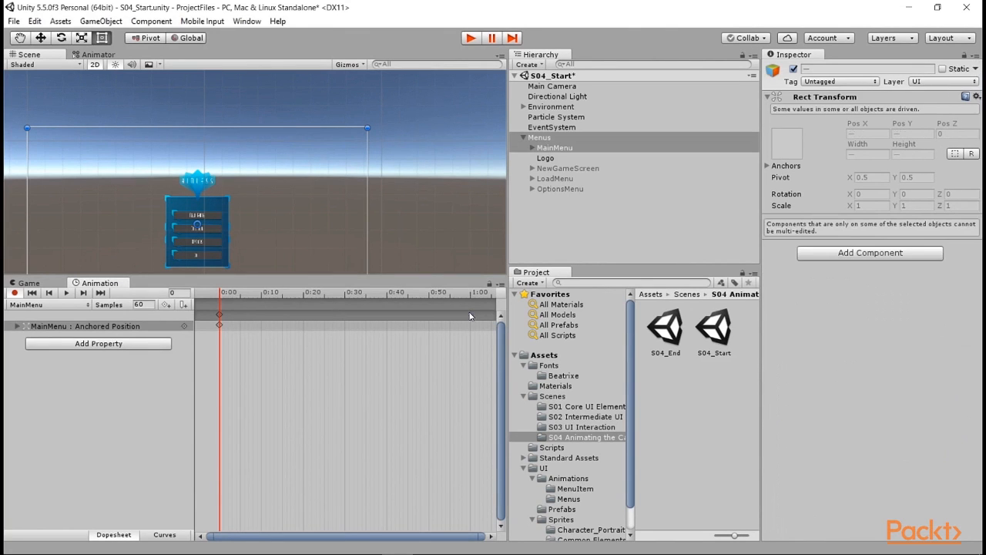
left_click(17, 326)
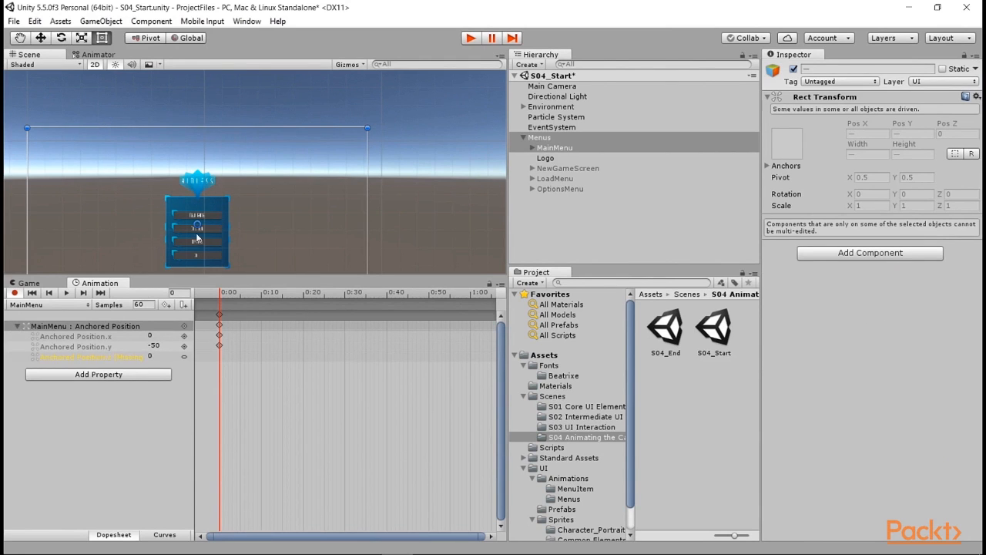
- Add NewGameScreen's Rect Transform Anchored Position as an animated property of the clip
left_click(73, 375)
left_click(177, 447)
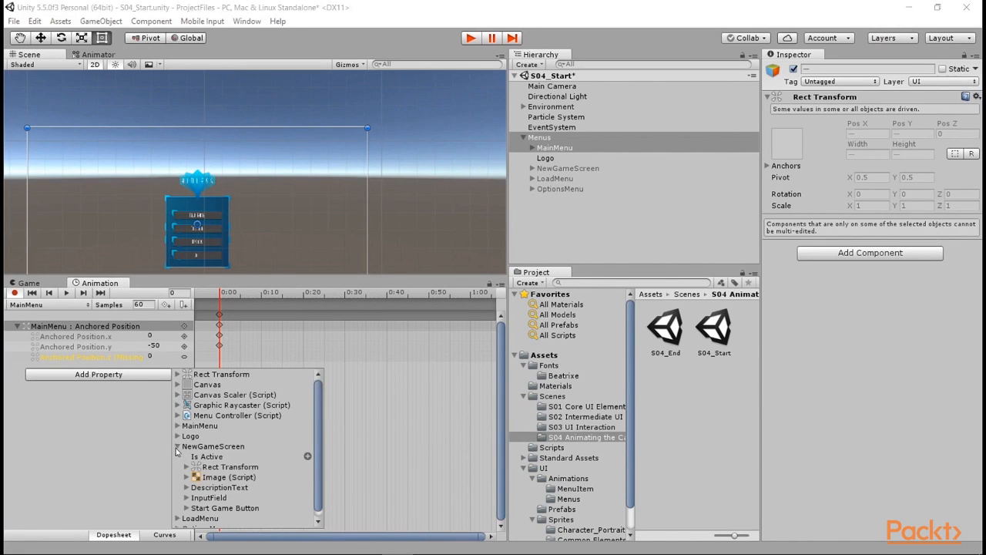
left_click(187, 470)
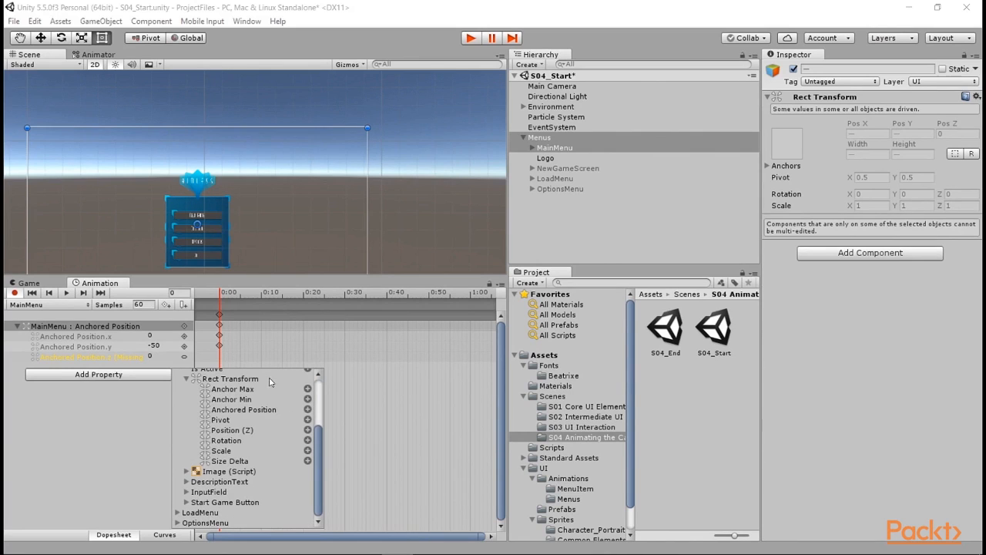
left_click(308, 410)
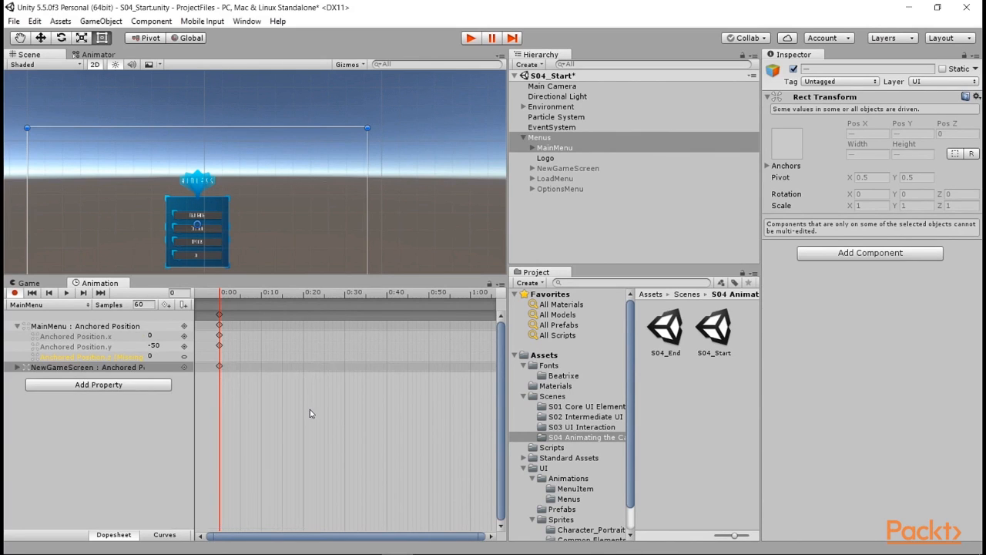
- Add LoadMenu's Rect Transform Anchored Position to the clip and expand the NewGameScreen property
left_click(130, 385)
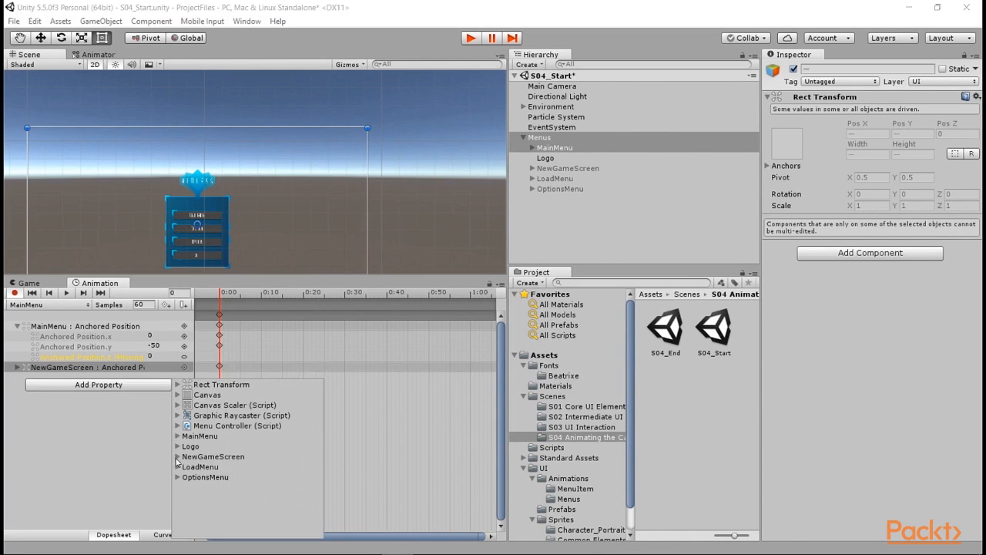
left_click(177, 467)
scroll(221, 490, "down", 1)
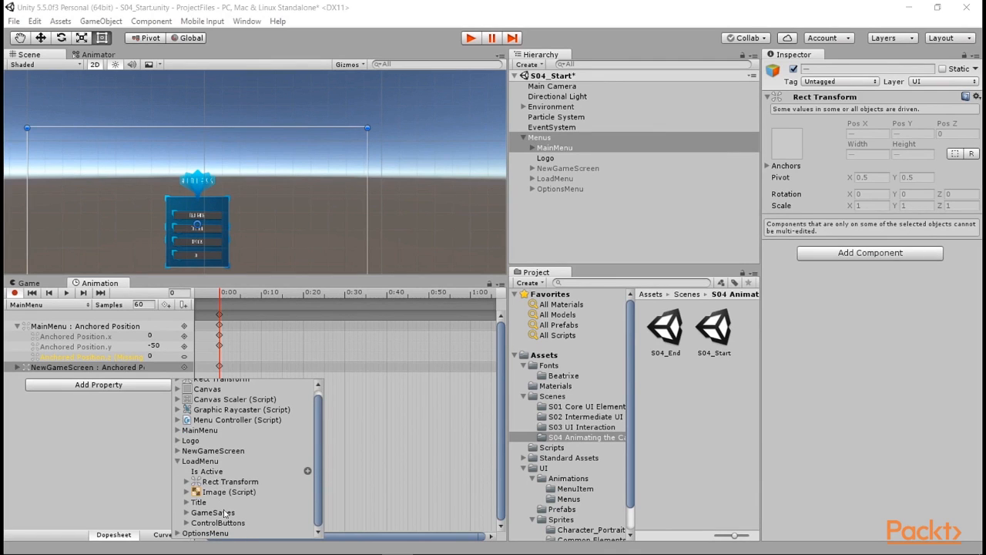
left_click(187, 481)
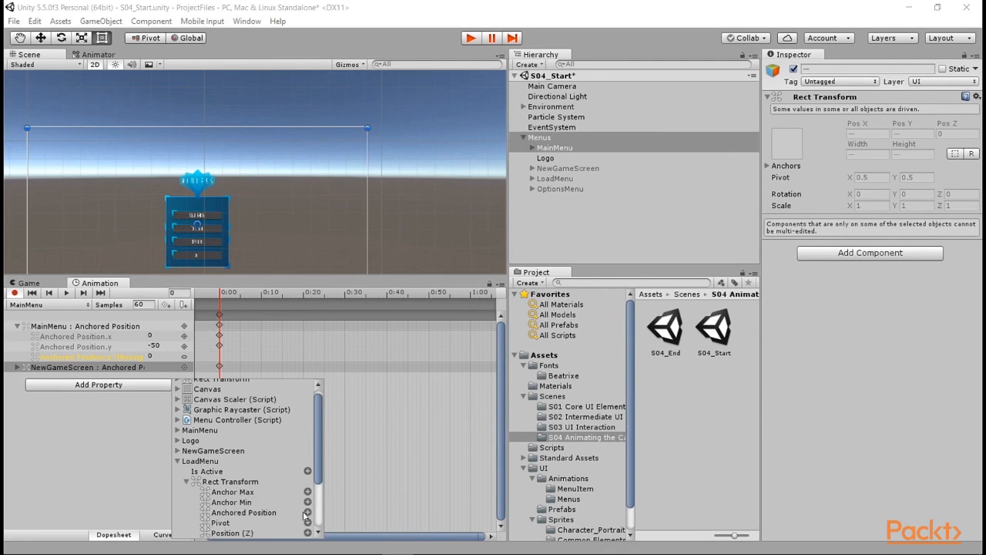
left_click(307, 513)
left_click(18, 377)
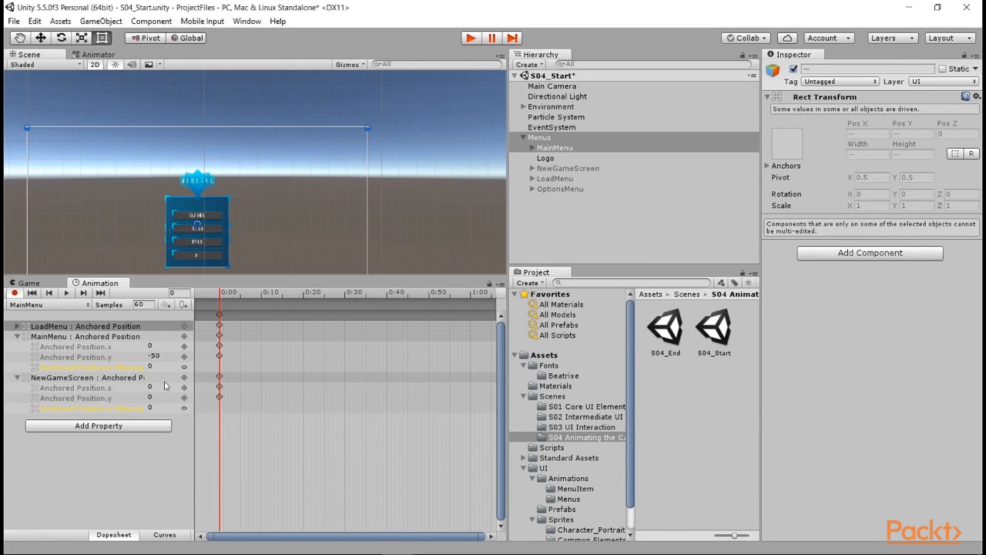
- Add OptionsMenu's Rect Transform Anchored Position to the clip, and expand the OptionsMenu and LoadMenu properties
left_click(62, 429)
left_click(177, 494)
left_click(193, 518)
left_click(302, 544)
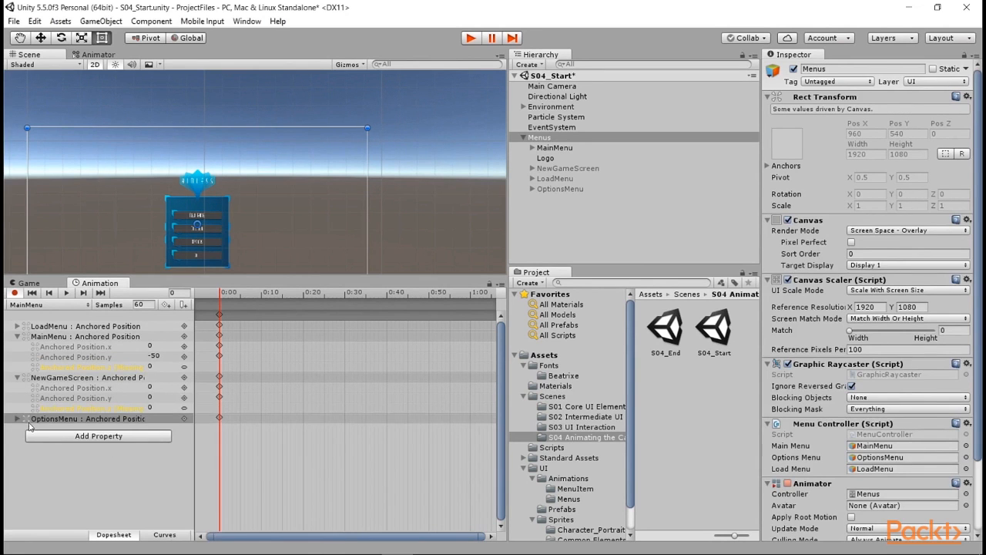
left_click(17, 419)
left_click(17, 326)
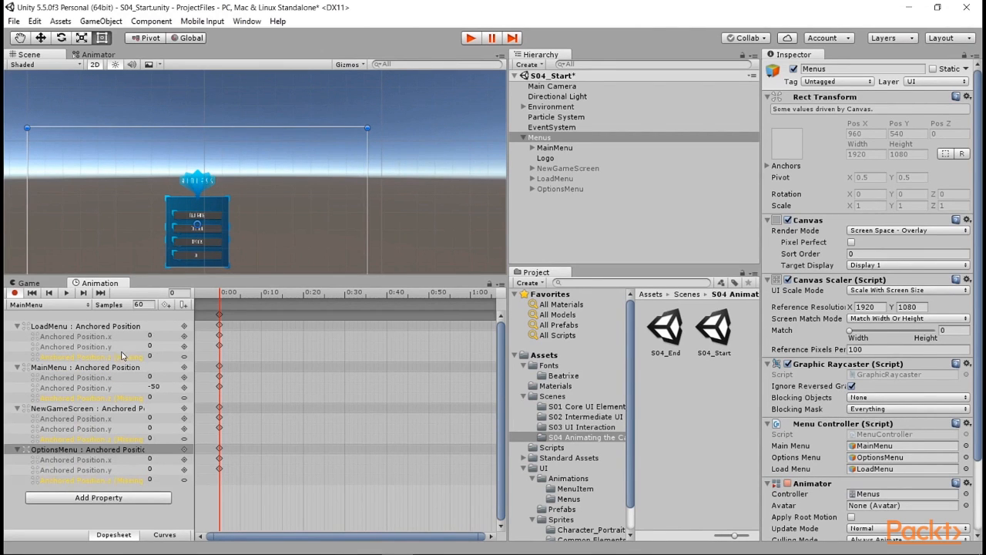
- Set Anchored Position.x to 1920 for LoadMenu, NewGameScreen and OptionsMenu at frame 0
double_click(159, 335)
type("1920")
double_click(159, 418)
type("1920")
double_click(158, 459)
type("1920")
- Select and copy all keyframes at 0:00 of the MainMenu clip
left_click(219, 315)
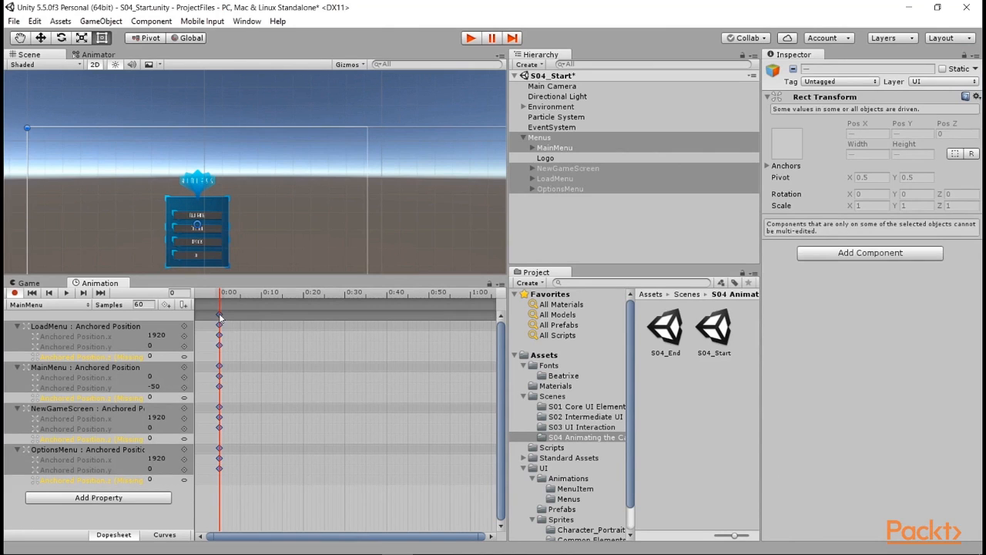
right_click(220, 316)
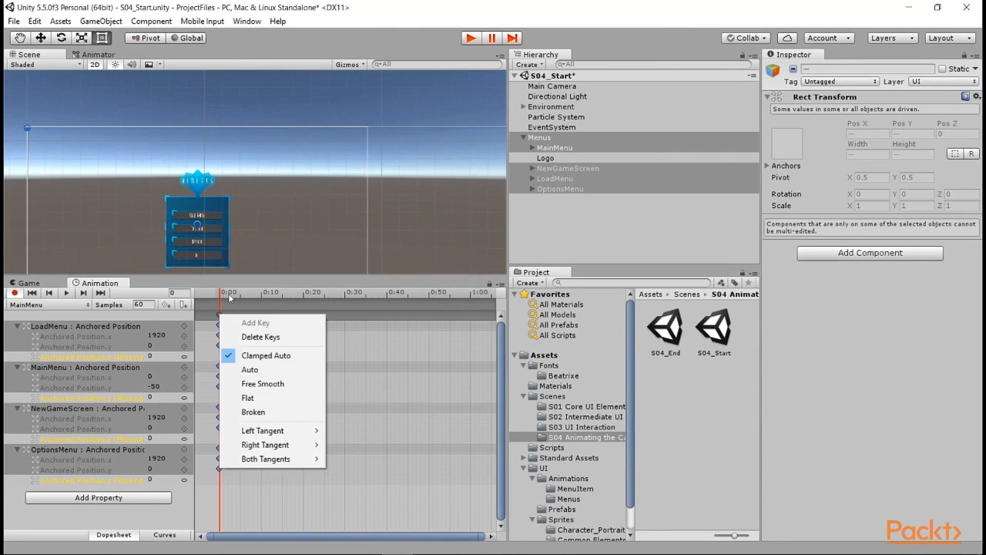
left_click(232, 290)
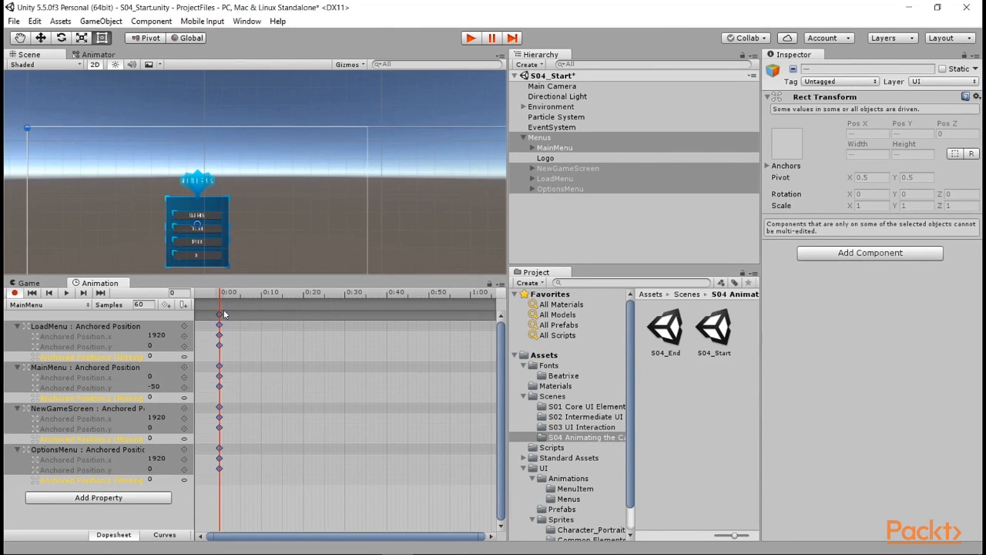
- Create a new animation clip named OptionsMenu in the Menus folder and paste the copied keyframes at 0:00
left_click(62, 306)
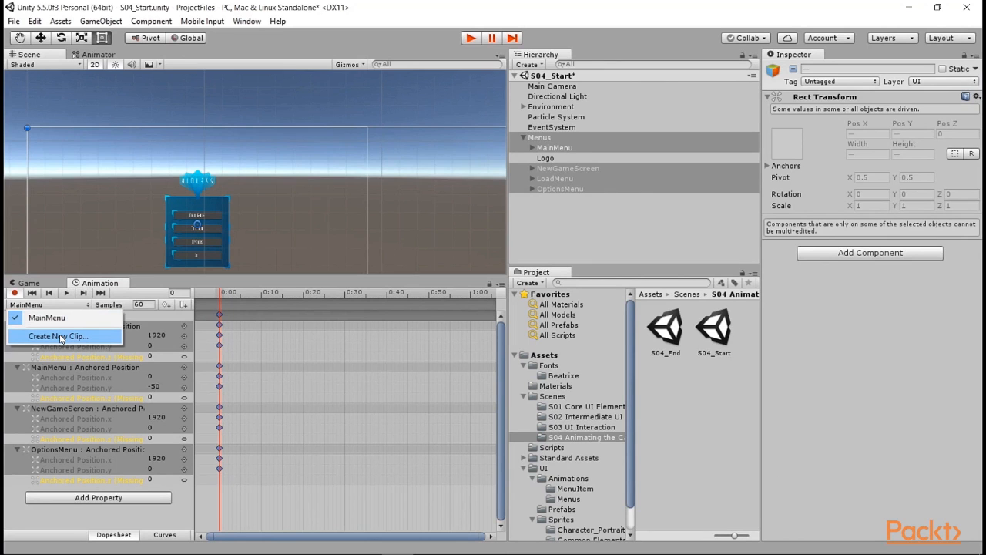
left_click(61, 337)
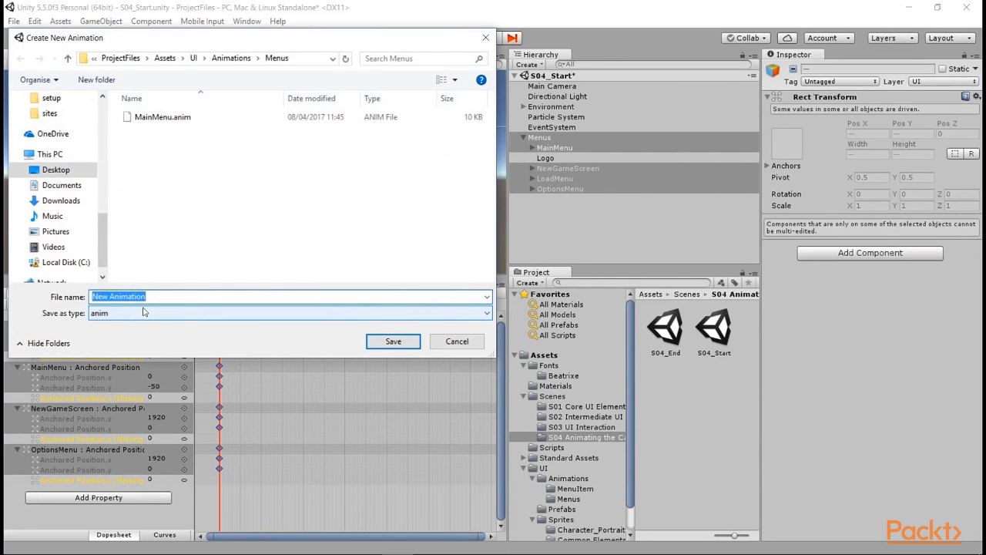
type("OptionsMenu")
key("Return")
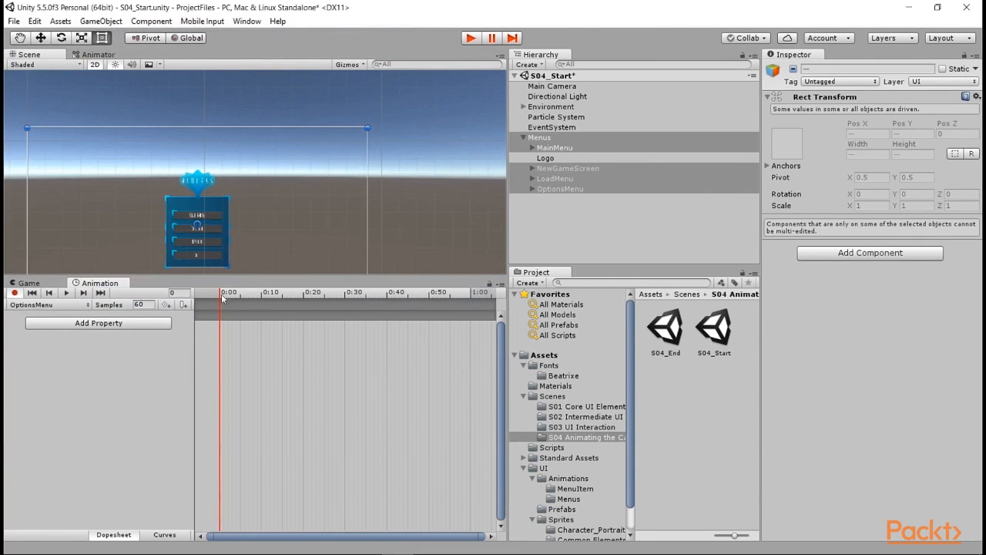
key("ctrl+v")
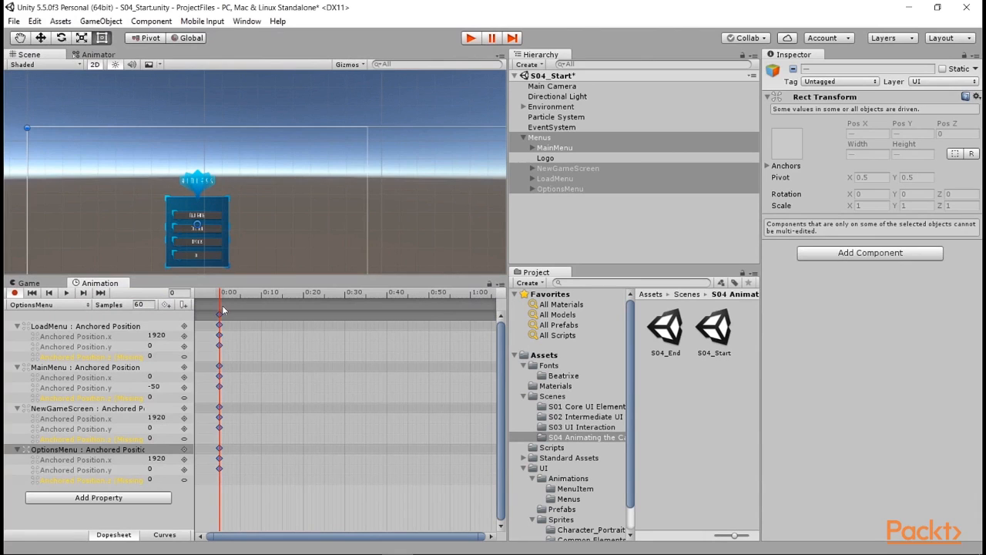
- In the OptionsMenu clip, set Anchored Position.x to 1920 for MainMenu and to 0 for OptionsMenu at frame 0
left_click(158, 414)
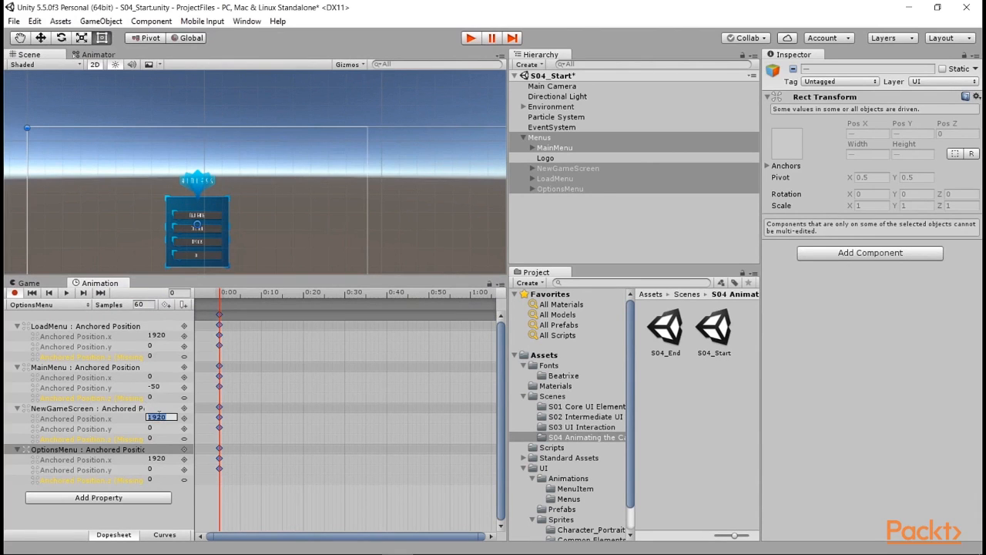
left_click(161, 376)
type("1920")
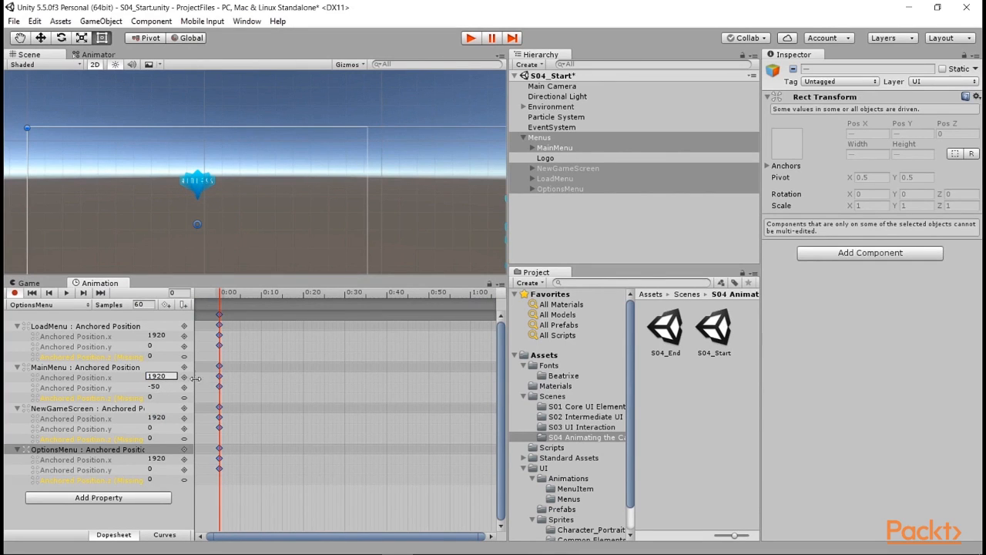
left_click(162, 458)
type("0")
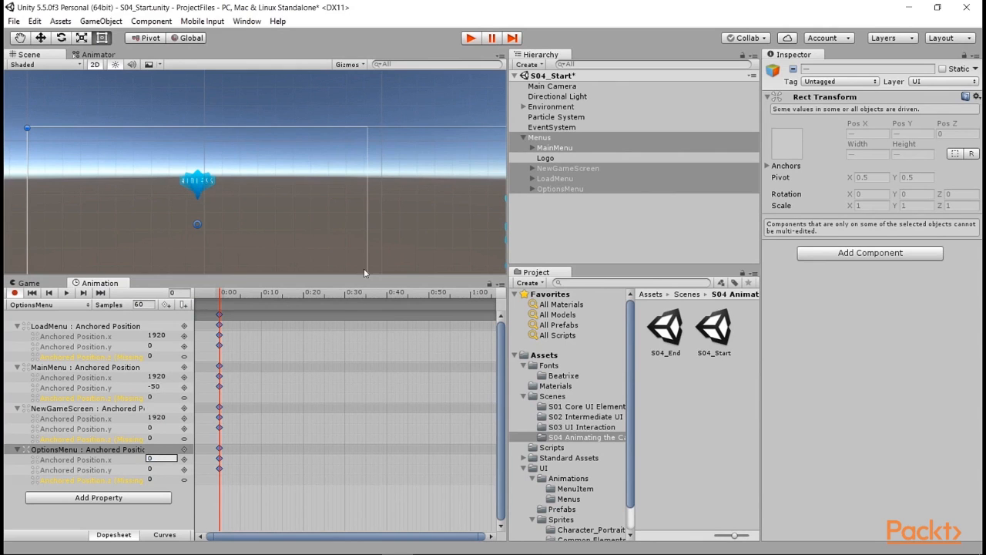
- Create a new animation clip named NewGameScreen in the Menus folder and paste the copied keyframes at 0:00
left_click(35, 305)
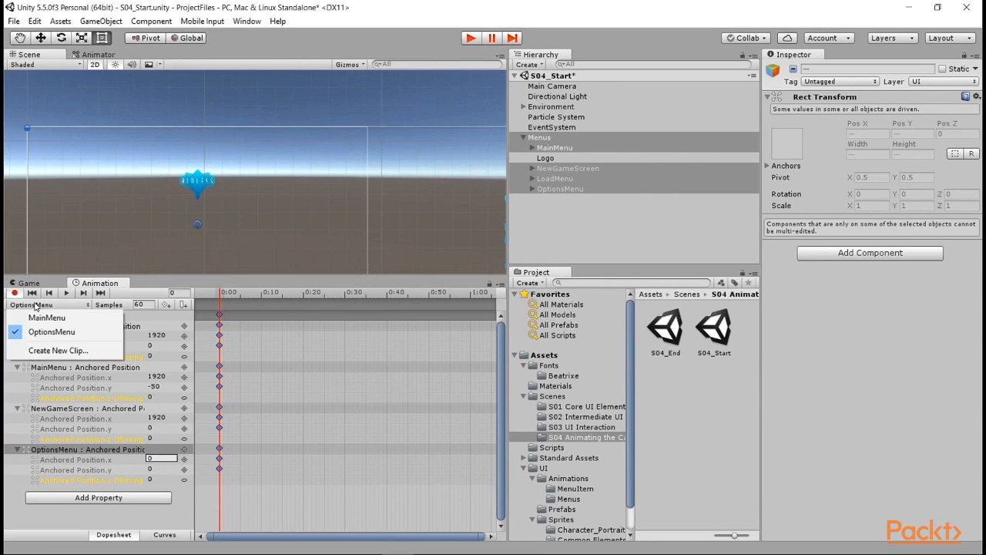
left_click(52, 350)
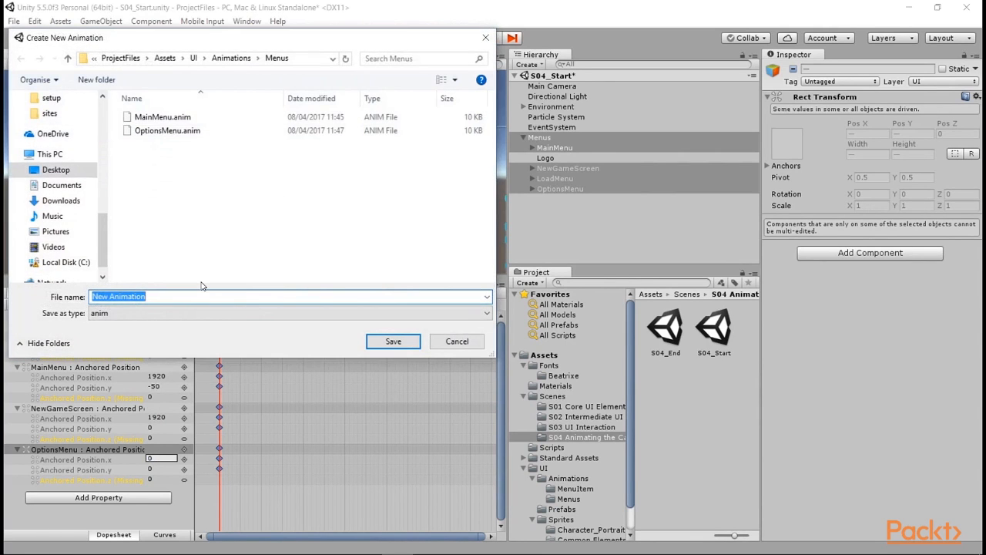
type("NewGameScreen")
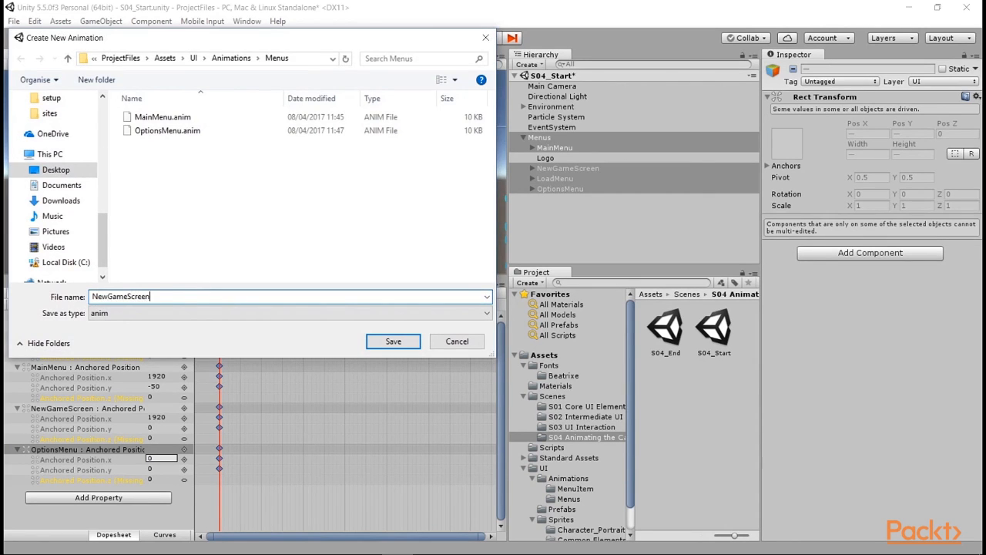
key("Return")
key("ctrl+v")
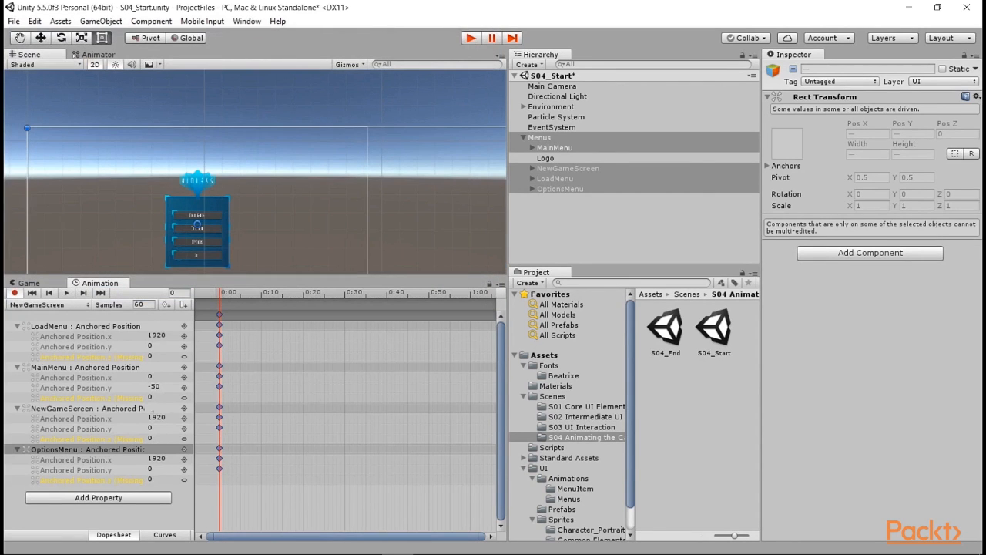
- In the NewGameScreen clip, set Anchored Position.x to 1920 for MainMenu and to 0 for NewGameScreen
left_click(158, 377)
type("1920")
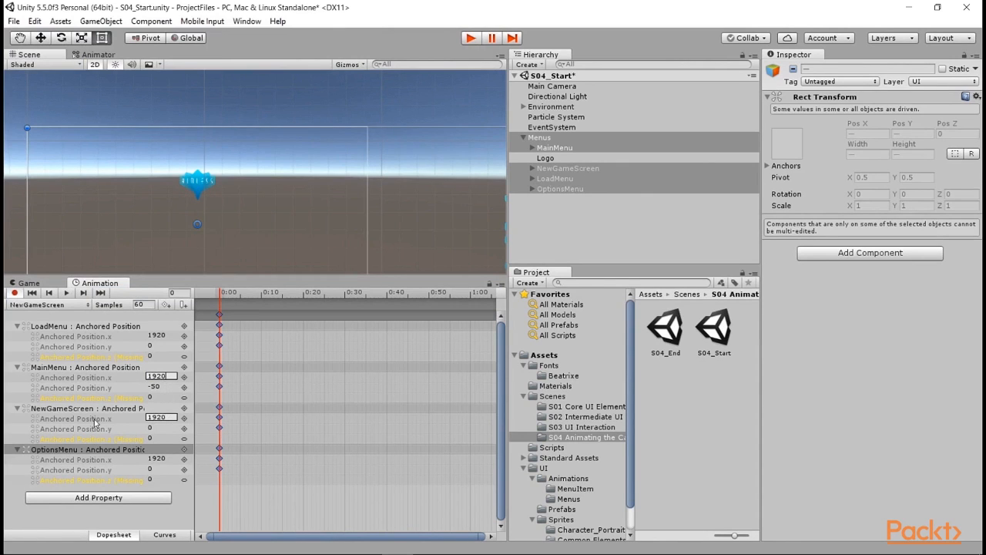
left_click(158, 418)
type("0")
- Create a new animation clip named LoadMenu in the Menus folder and paste the copied keyframes at 0:00
left_click(67, 309)
left_click(66, 379)
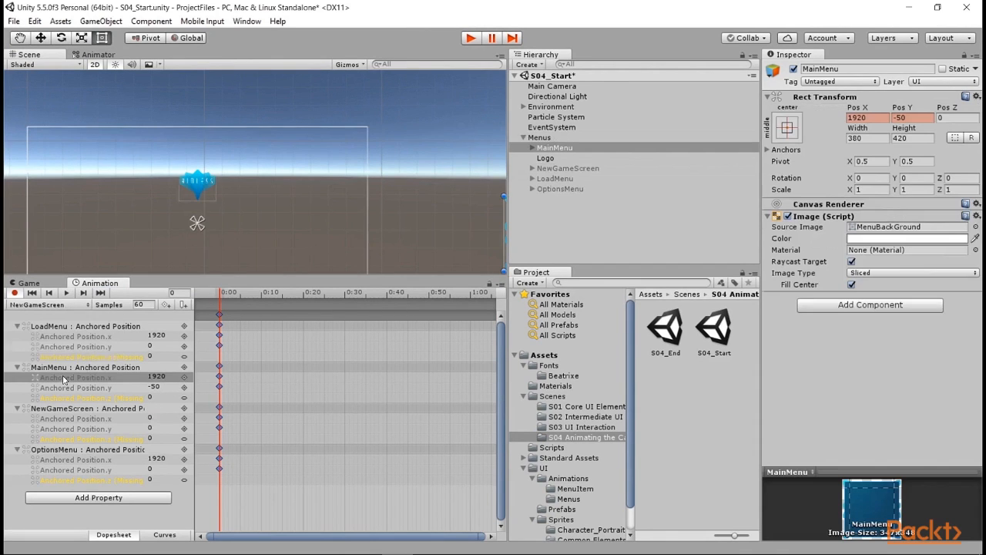
left_click(46, 309)
left_click(65, 365)
type("LoadMenu")
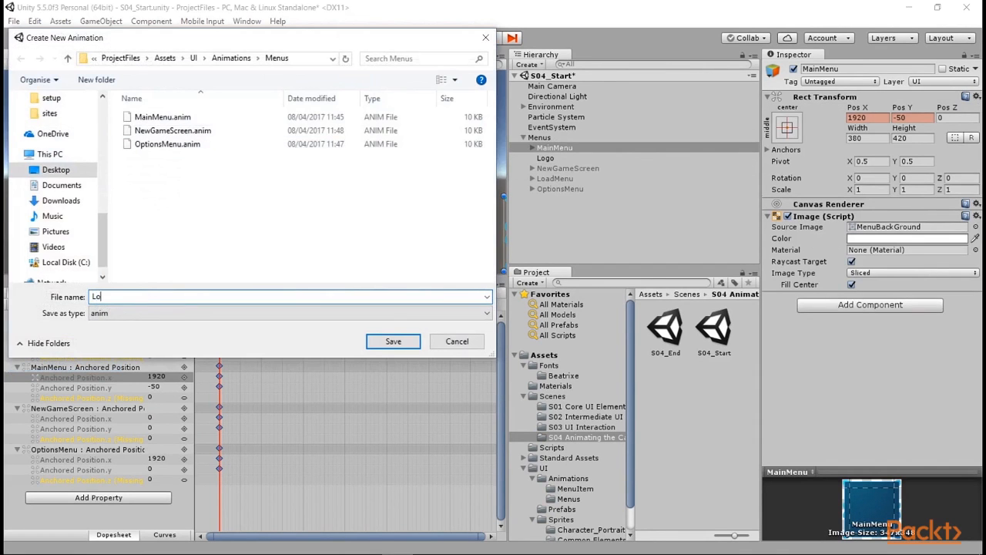
key("Return")
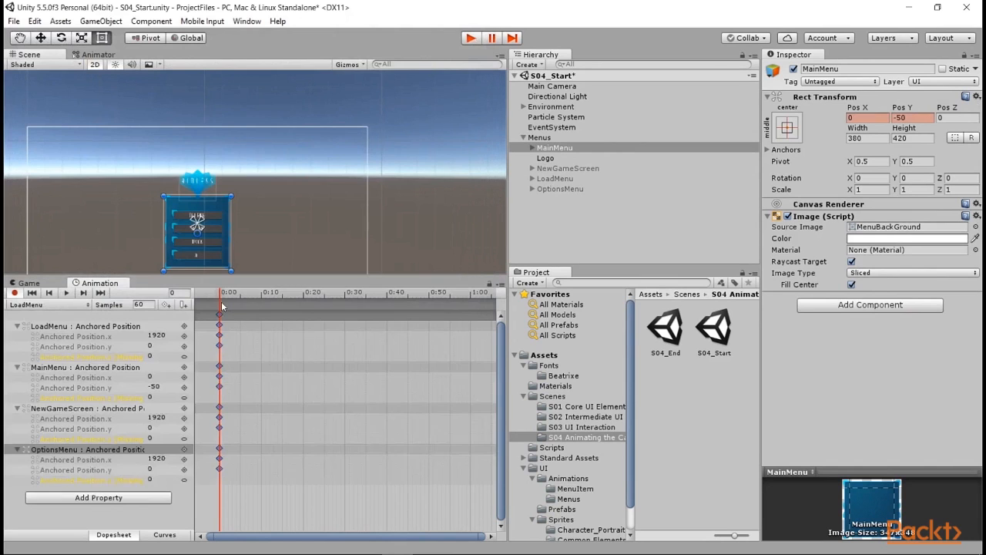
- In the LoadMenu clip, set Anchored Position.x to 0 for LoadMenu and to 1920 for MainMenu
left_click(158, 336)
type("0")
left_click(161, 377)
type("1920")
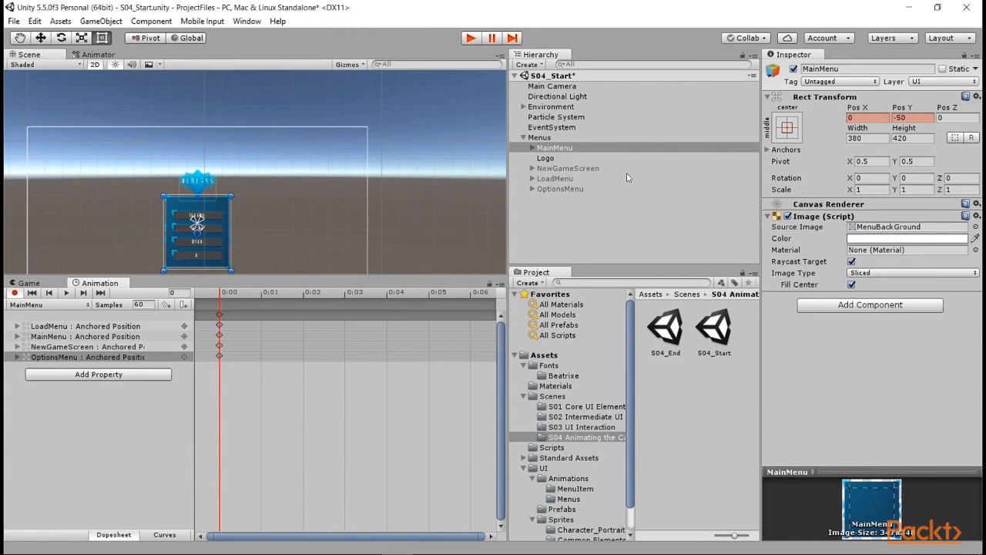
- With animation recording off, activate NewGameScreen, LoadMenu and OptionsMenu together and set their Pos X to 1920
left_click(562, 169)
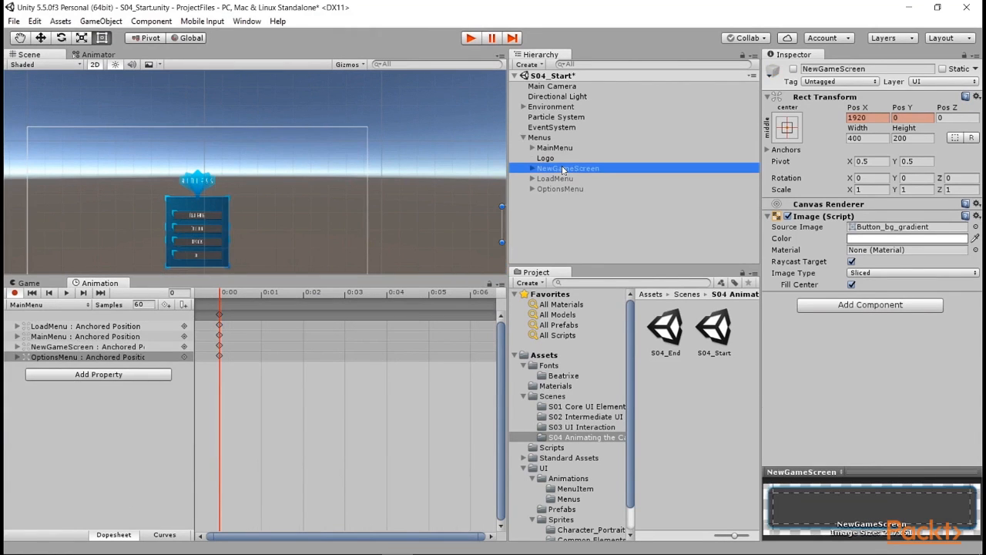
left_click(553, 191, "shift")
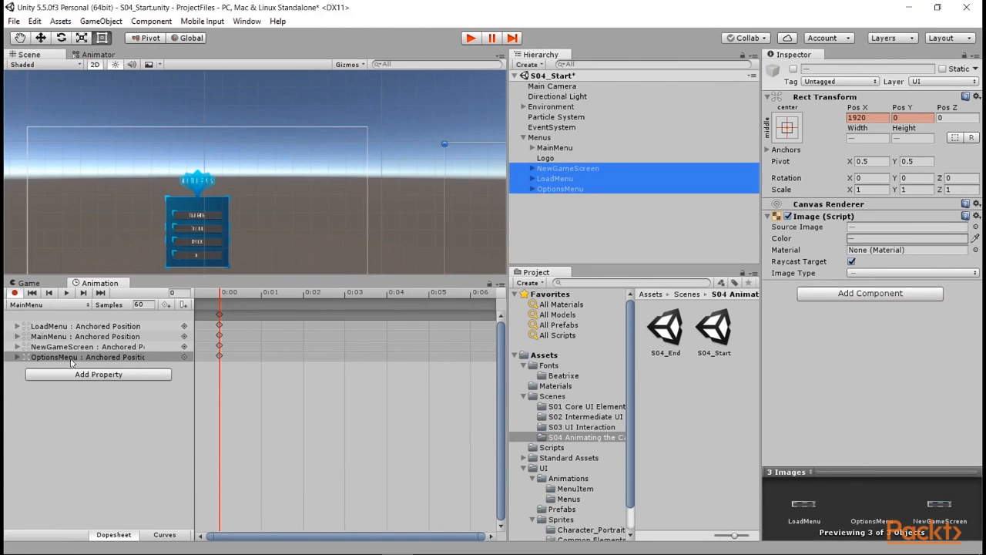
left_click(15, 293)
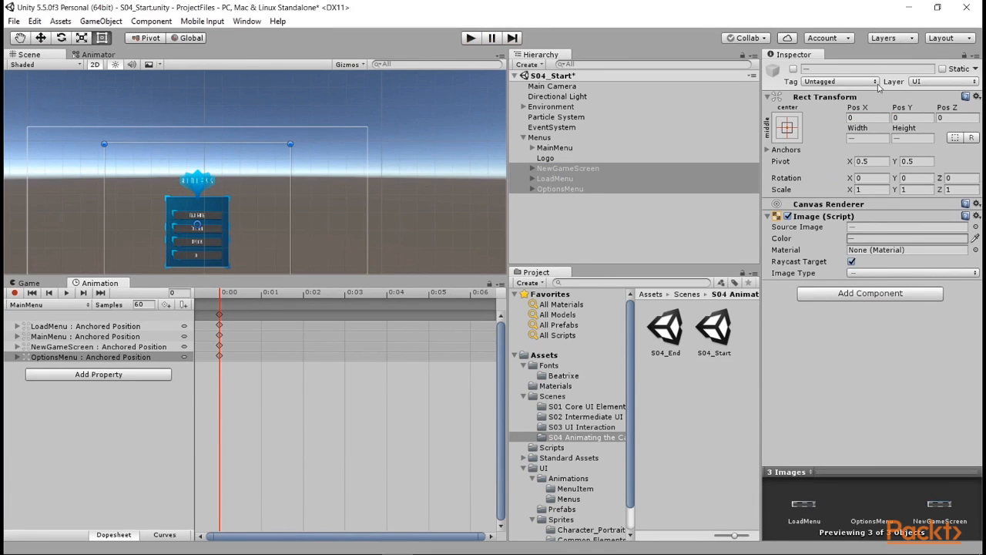
left_click(793, 69)
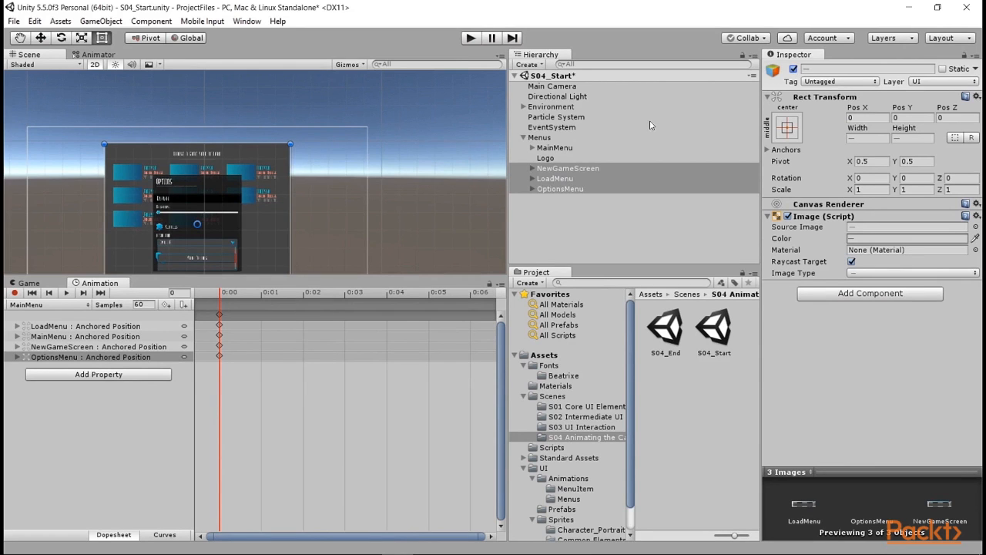
left_click(859, 118)
type("1920")
left_click(56, 307)
left_click(55, 315)
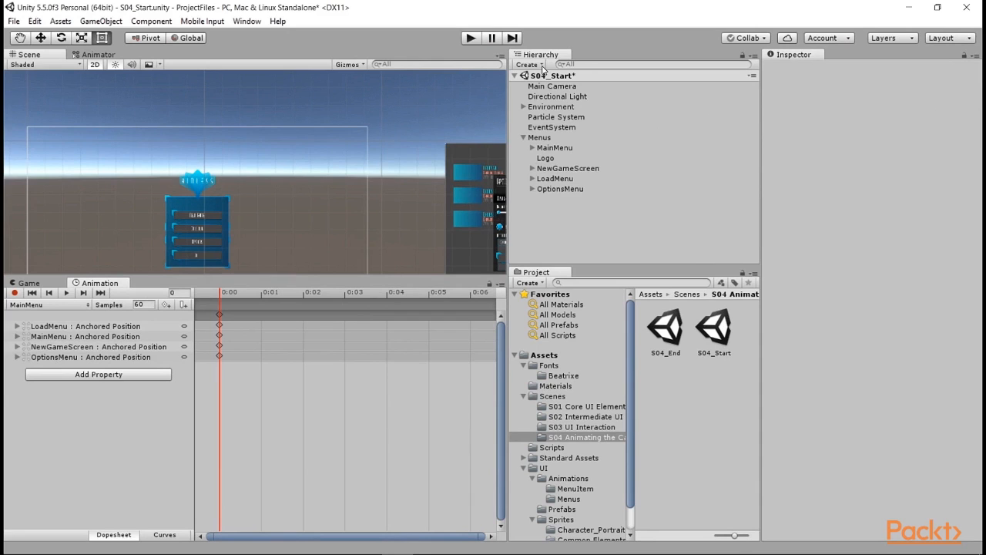
- Show the Menus controller in the Animator and line up the MainMenu, OptionsMenu, NewGameScreen and LoadMenu states in a column
left_click(99, 54)
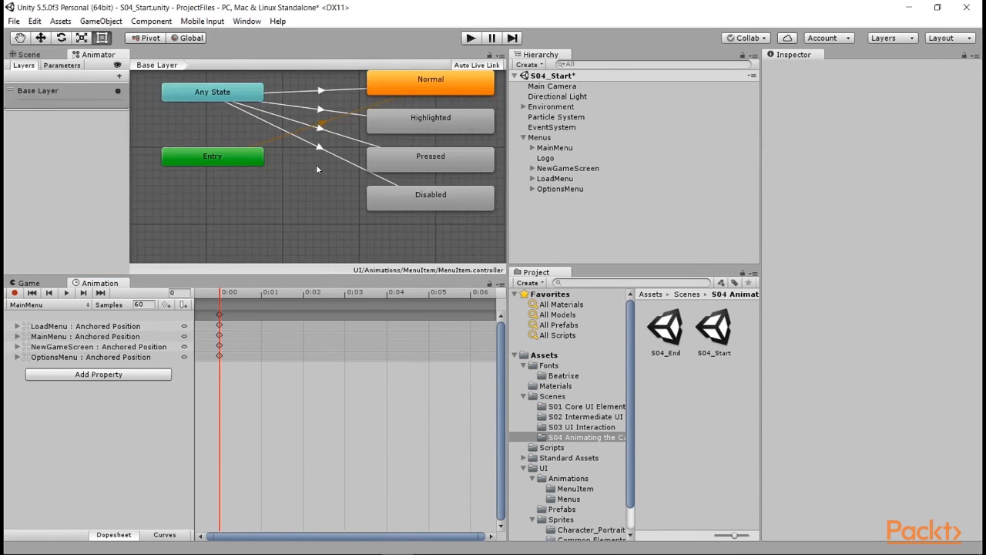
left_click(555, 141)
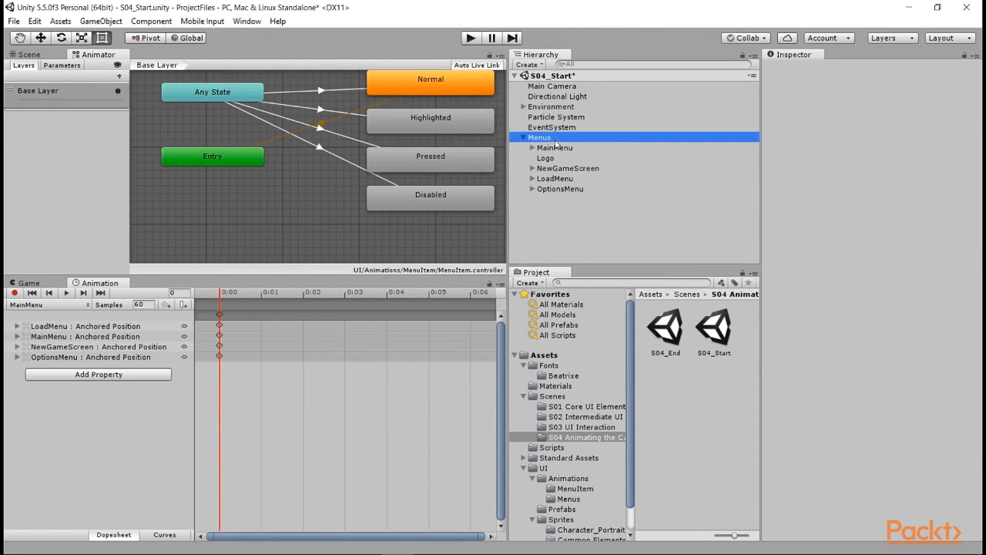
left_click_drag(249, 120, 351, 117)
left_click_drag(271, 154, 351, 162)
left_click_drag(305, 201, 362, 201)
left_click_drag(319, 240, 353, 239)
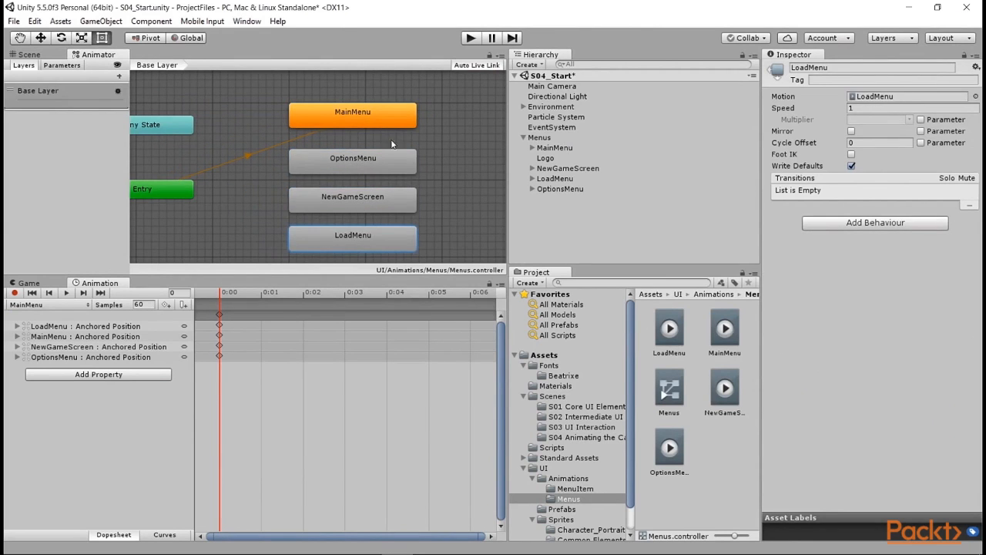
- Spread the OptionsMenu, NewGameScreen and LoadMenu states out and place Any State in the middle of the four menu states
left_click_drag(353, 163, 453, 157)
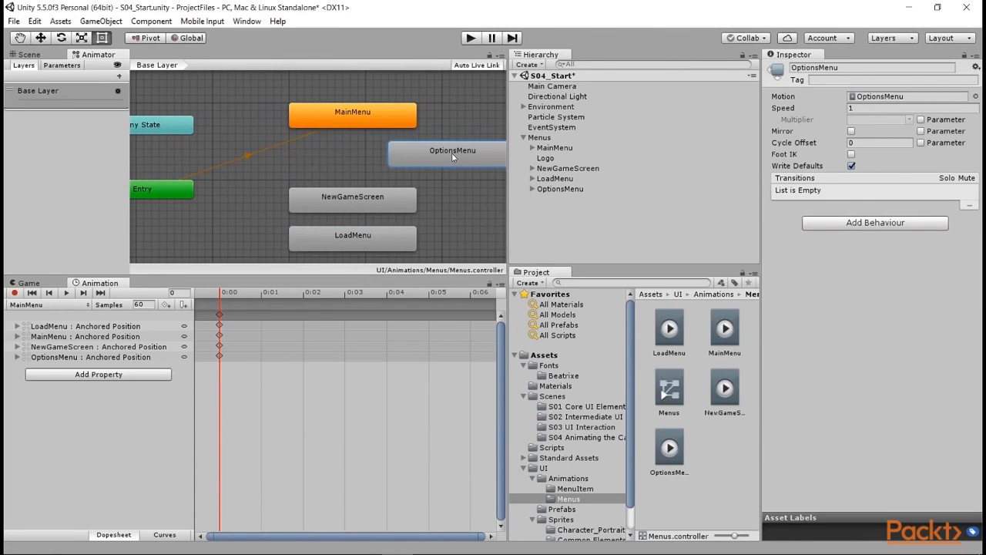
left_click_drag(364, 206, 452, 202)
left_click_drag(299, 239, 290, 239)
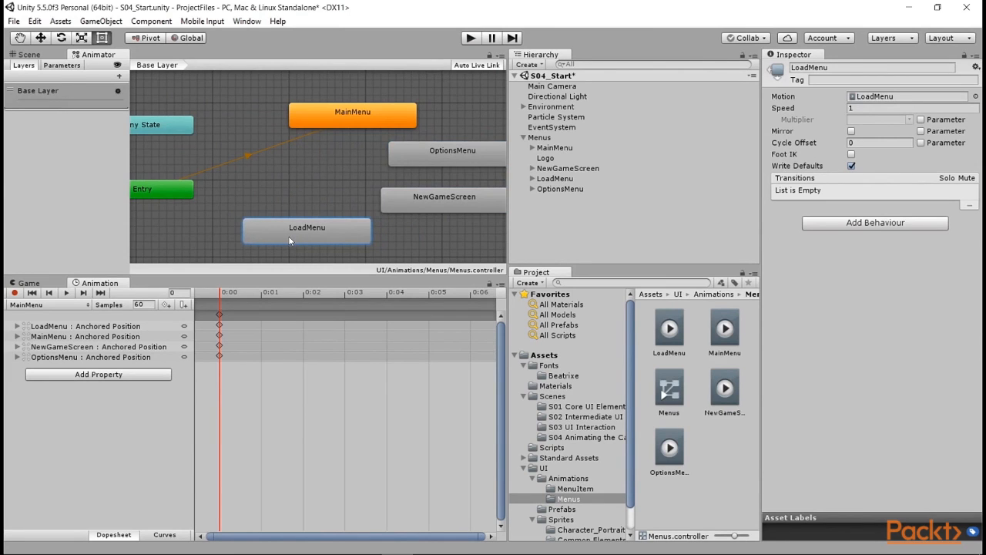
left_click_drag(156, 124, 314, 176)
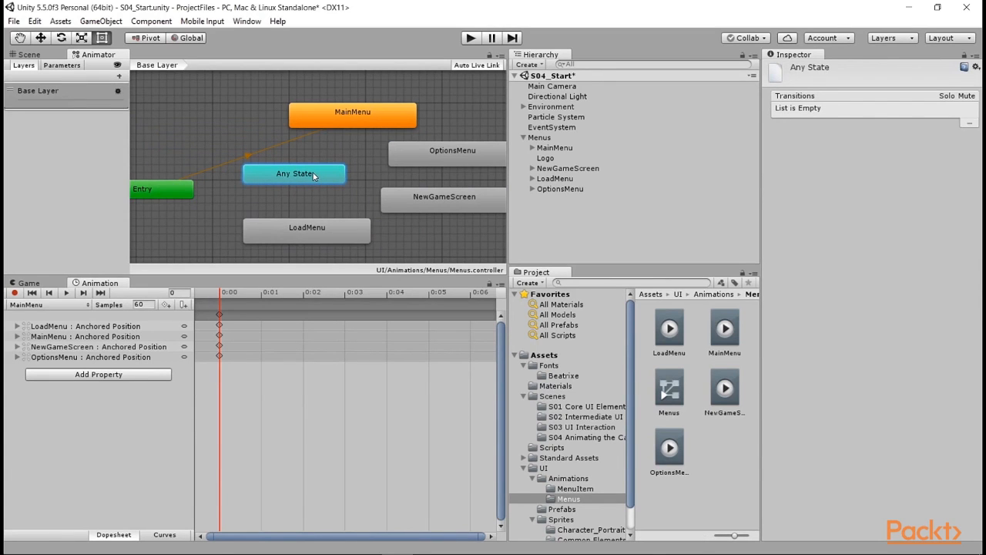
- Make transitions from Any State to each of the MainMenu, OptionsMenu, NewGameScreen and LoadMenu states
right_click(313, 173)
left_click(362, 181)
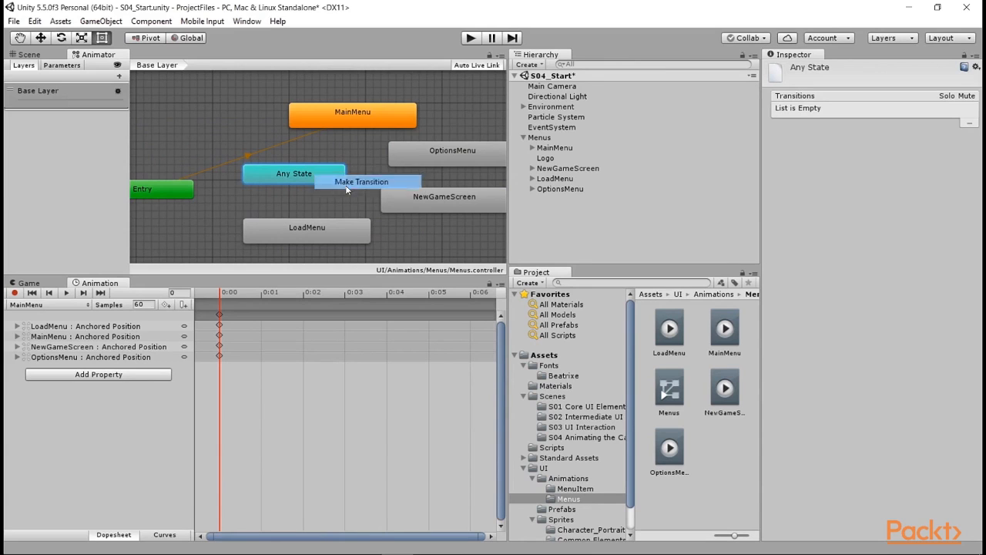
left_click(393, 110)
right_click(307, 173)
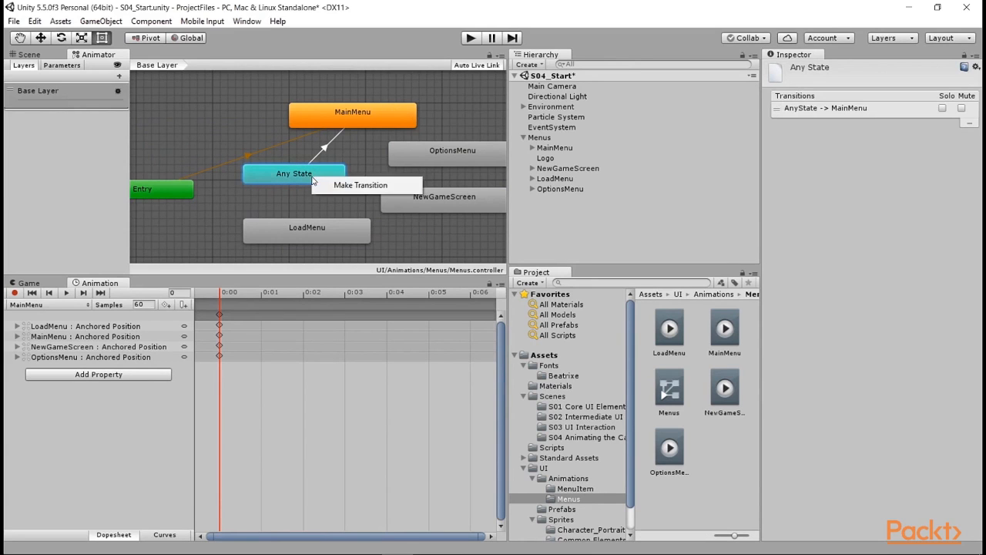
left_click(357, 182)
left_click(426, 157)
right_click(305, 172)
left_click(338, 181)
left_click(402, 204)
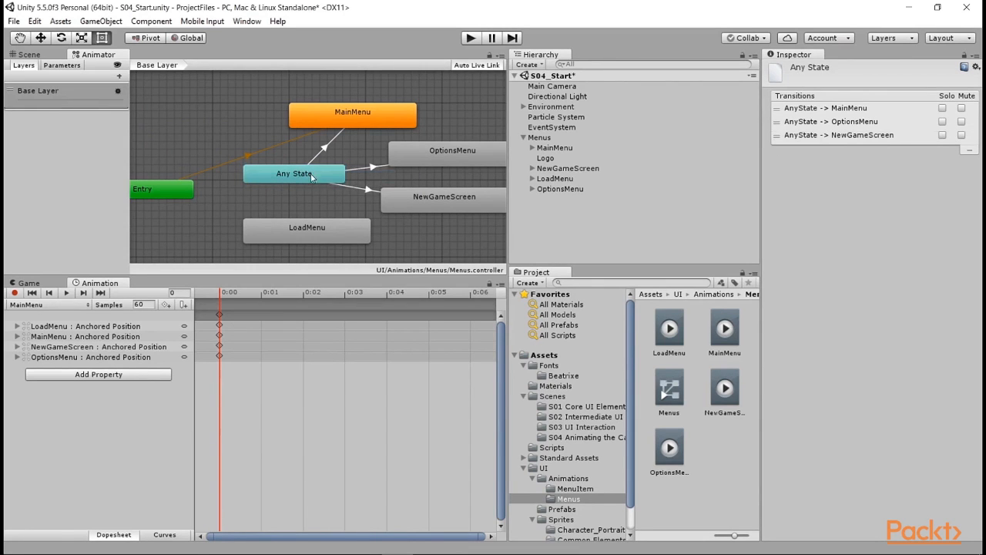
right_click(298, 180)
left_click(316, 190)
left_click(306, 228)
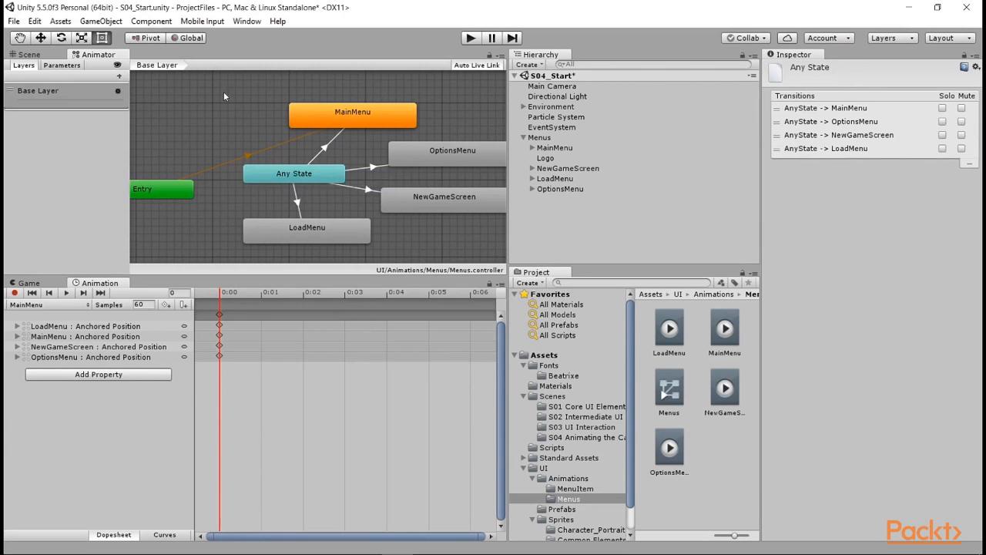
- Add two Trigger parameters named MainMenu and OptionsMenu to the Menus controller
left_click(62, 66)
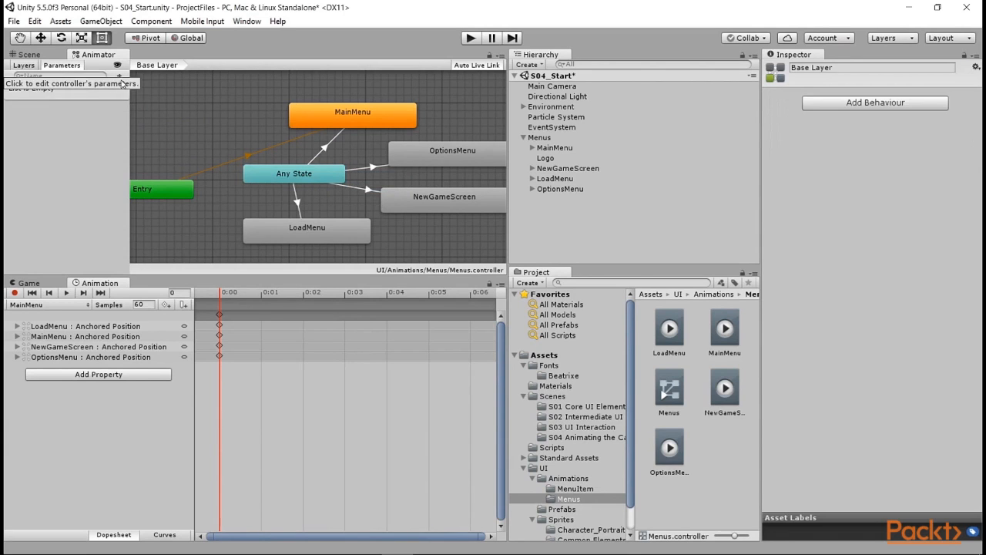
left_click(119, 75)
left_click(150, 132)
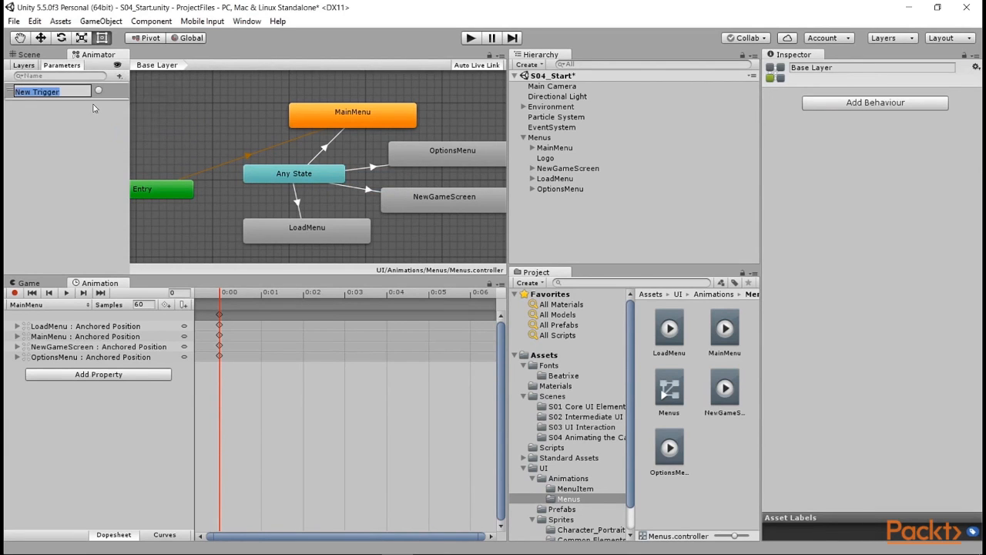
type("MainMenu")
key("Return")
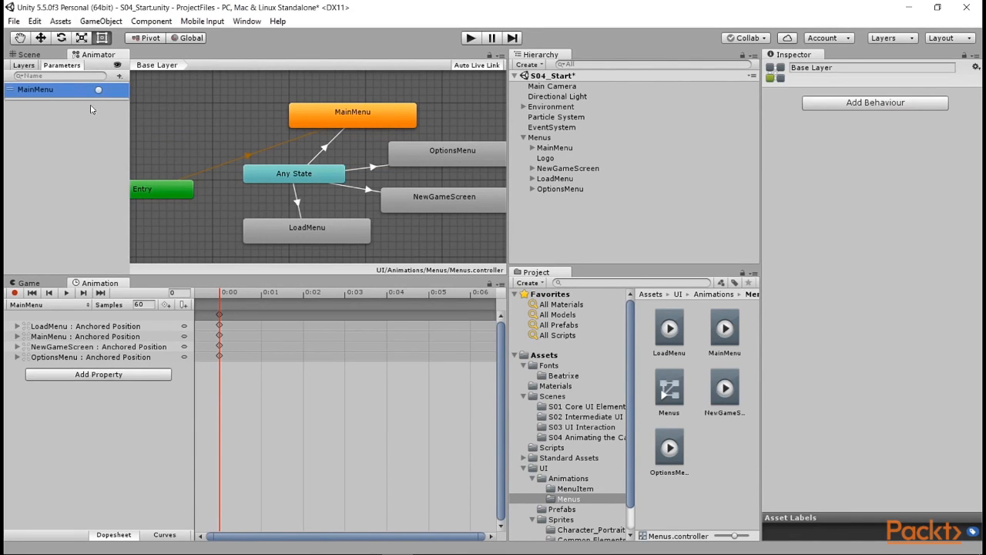
left_click(119, 76)
left_click(141, 135)
type("OptionsMenu")
key("Return")
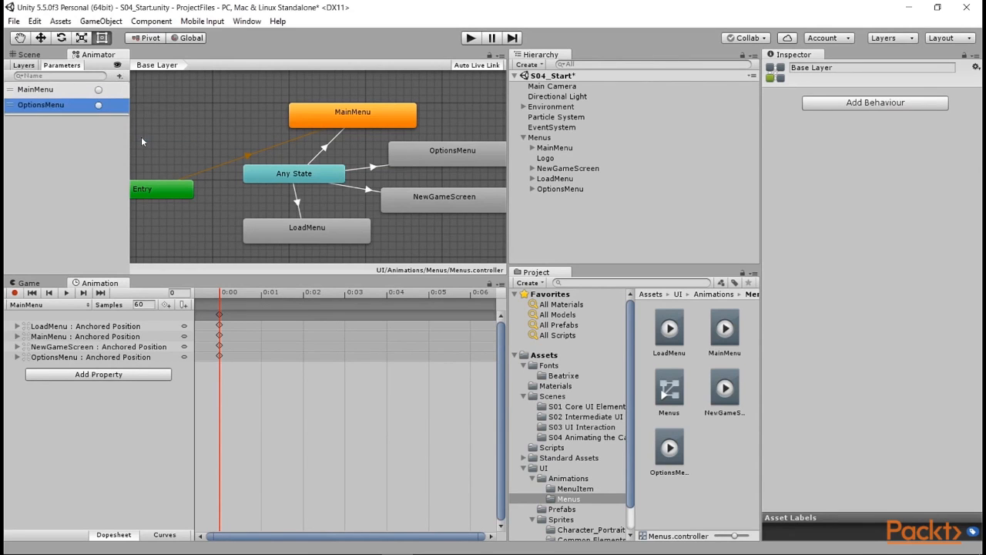
- Add two more Trigger parameters named NewGameScreen and LoadMenu to the Menus controller
left_click(118, 76)
left_click(136, 132)
type("NewGameScreen")
key("Return")
left_click(118, 77)
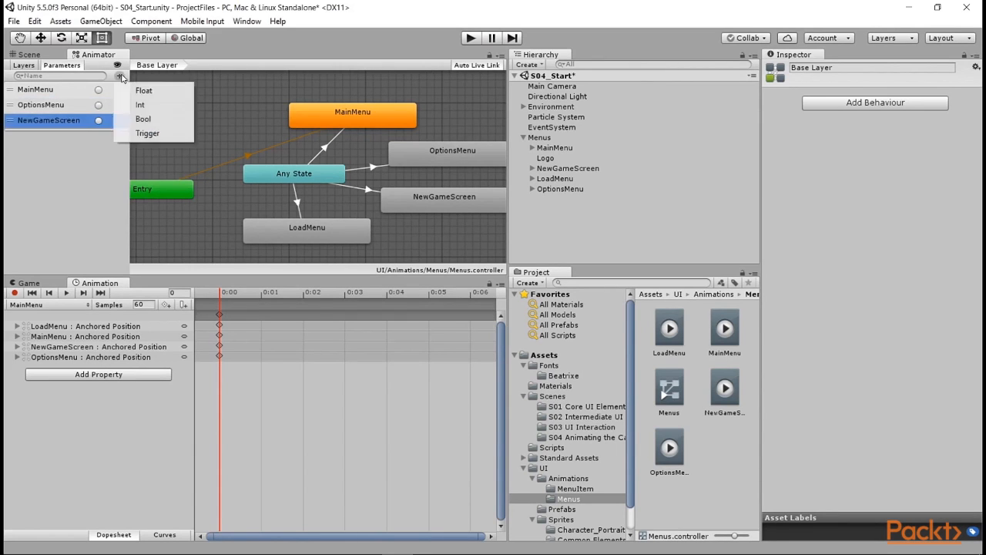
left_click(138, 132)
type("LoadMenu")
key("Return")
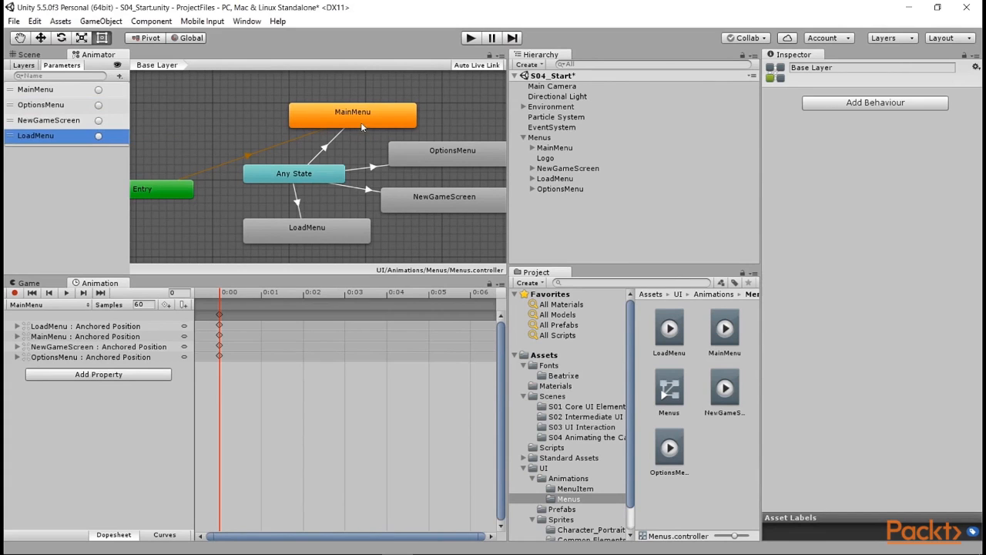
- Add the MainMenu trigger as the condition of the transition from Any State to MainMenu
left_click(331, 139)
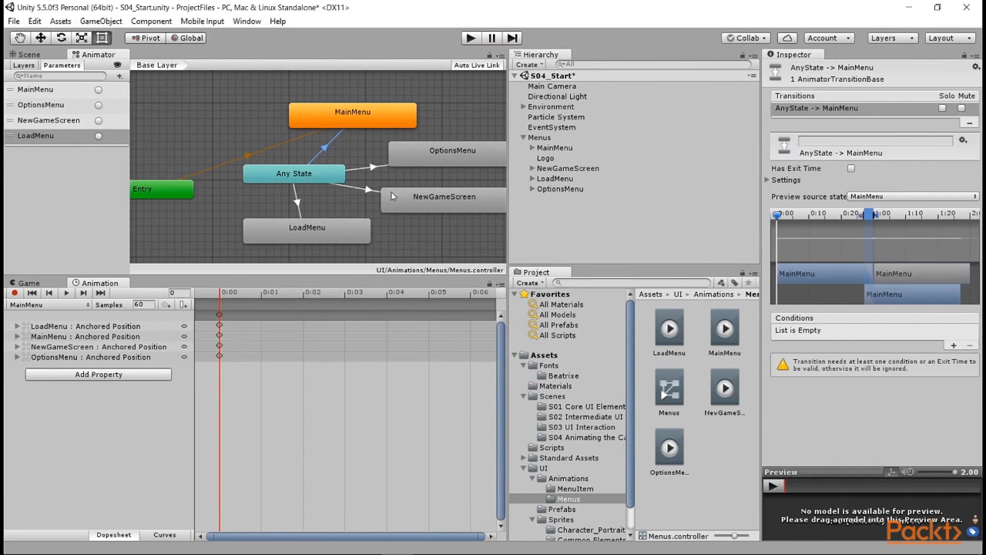
left_click(954, 346)
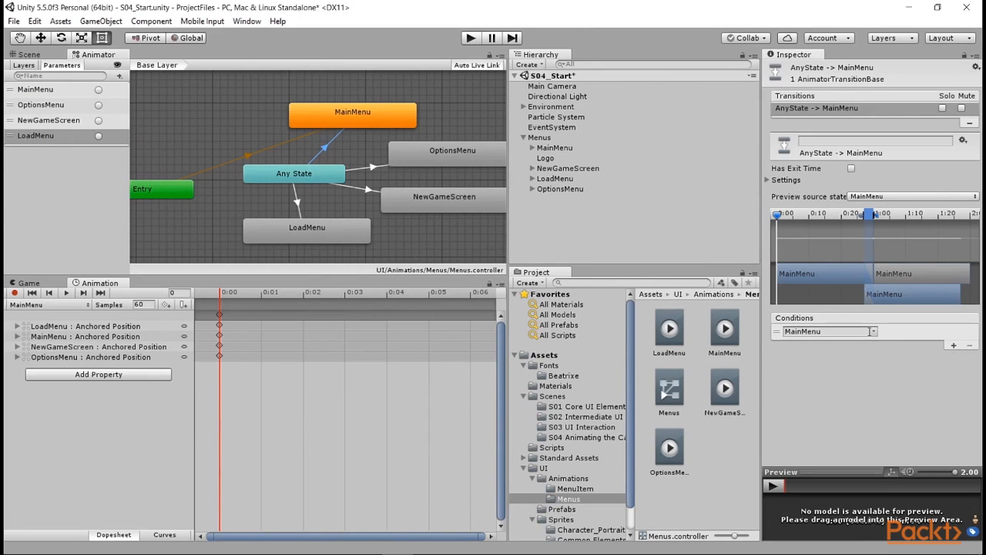
- Set the transition duration of the Any State to MainMenu transition to 1
left_click(768, 180)
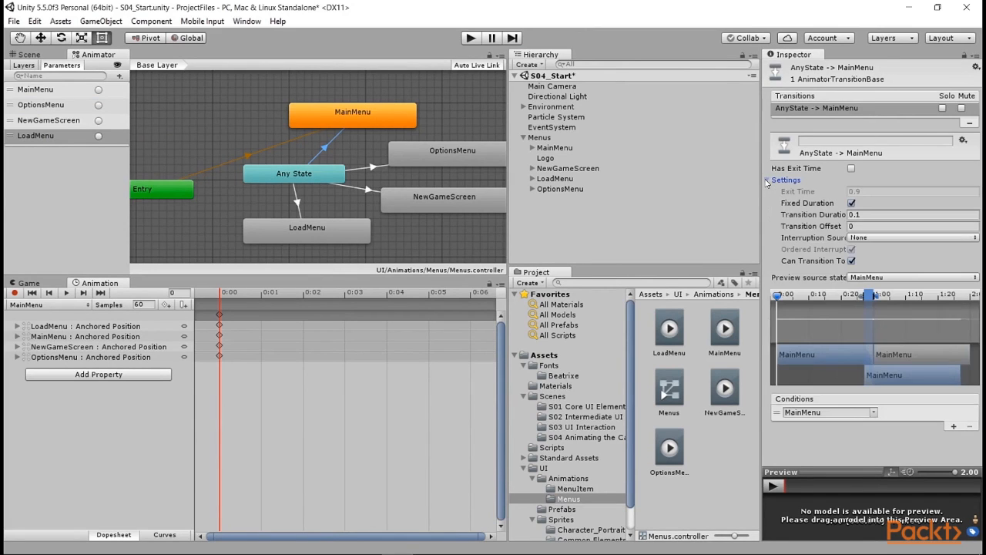
left_click(865, 214)
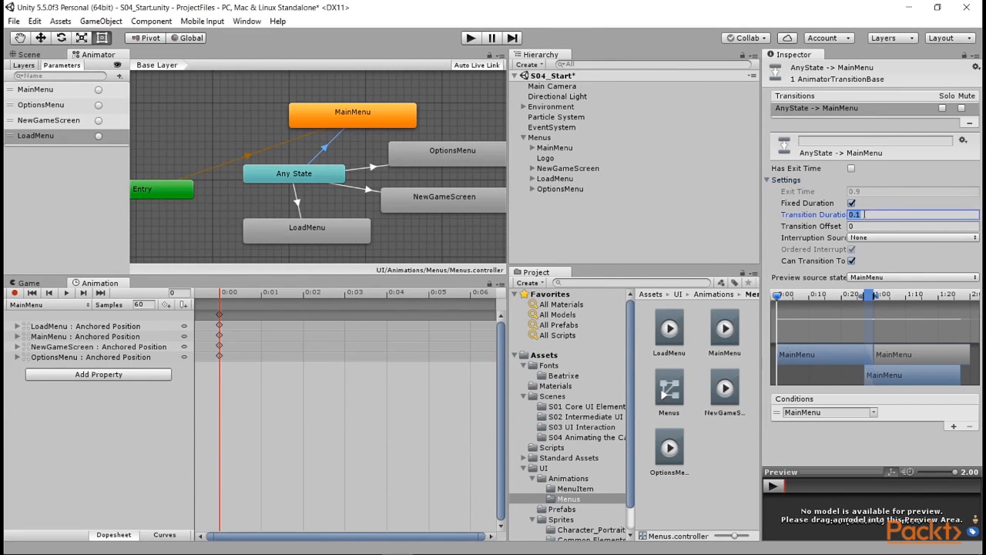
type("1")
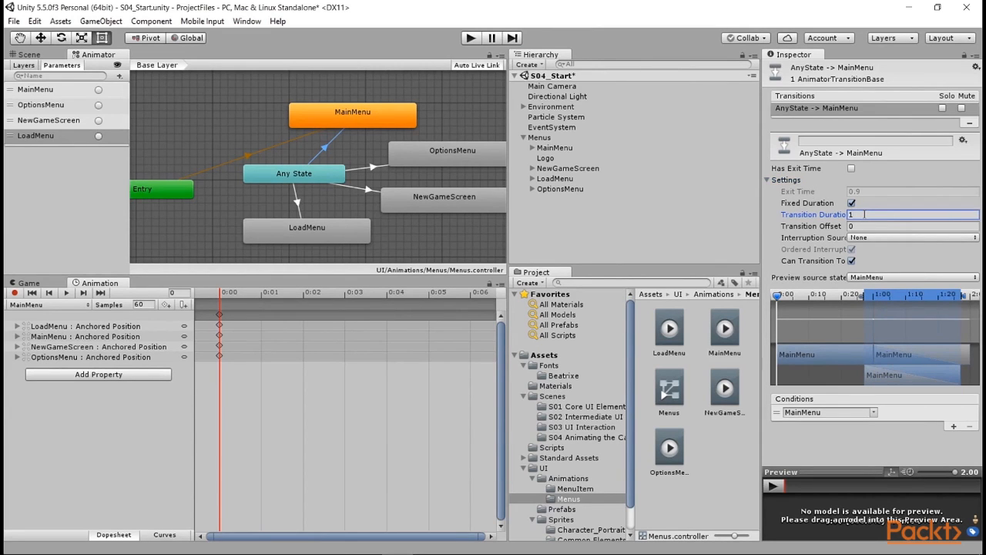
- Give the Any State to OptionsMenu transition the OptionsMenu trigger as its condition and a transition duration of 1
left_click(372, 168)
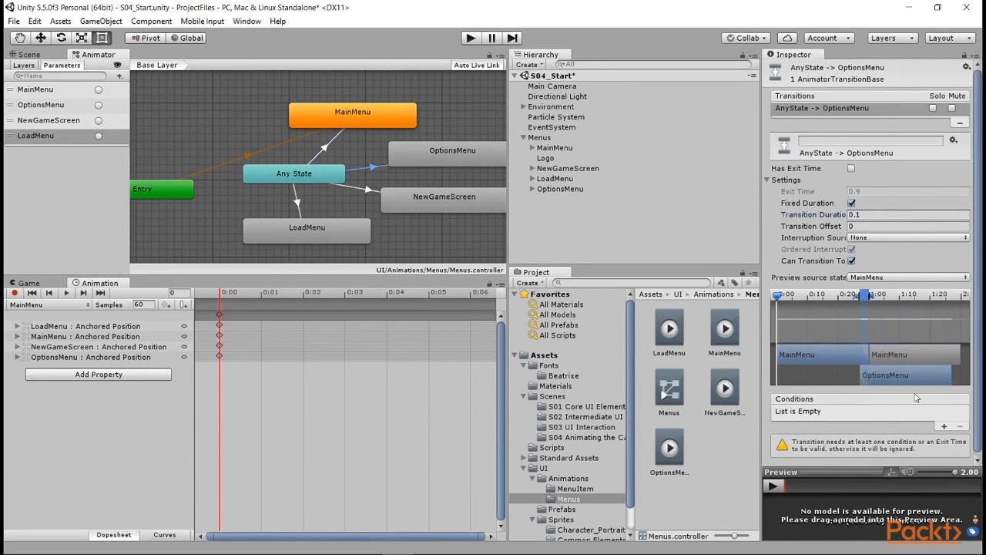
left_click(944, 426)
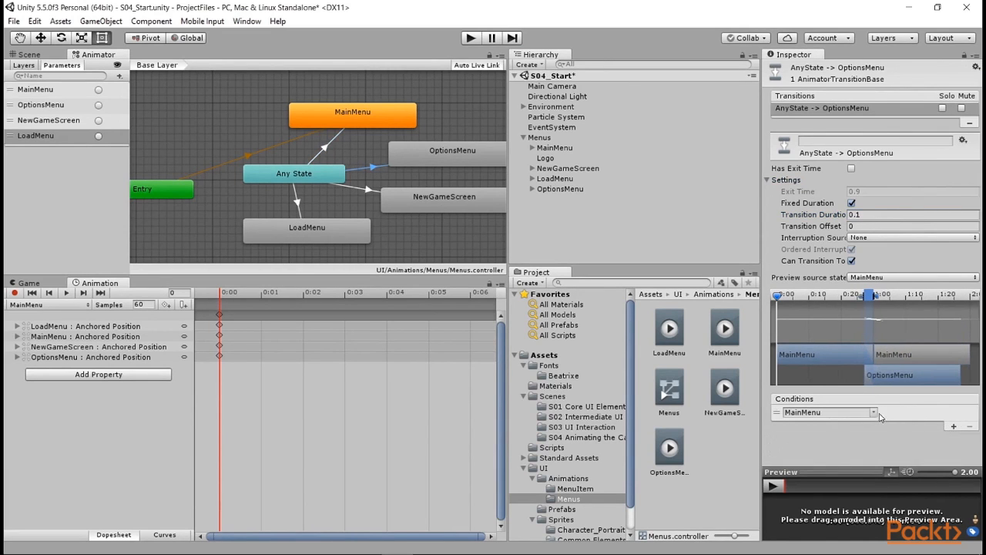
left_click(873, 412)
left_click(909, 439)
left_click(862, 215)
type("1")
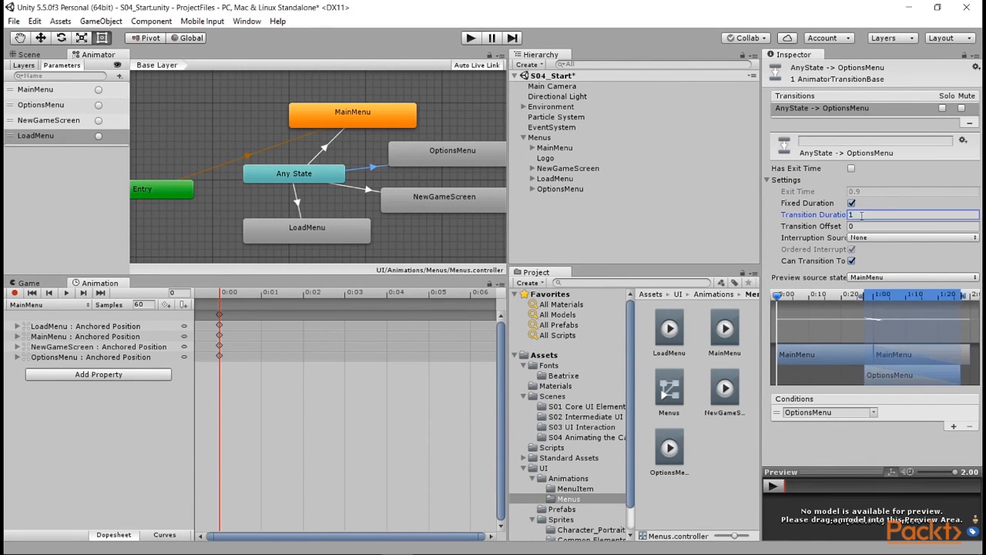
- Give the Any State to NewGameScreen transition the NewGameScreen trigger as its condition and a transition duration of 1
left_click(368, 192)
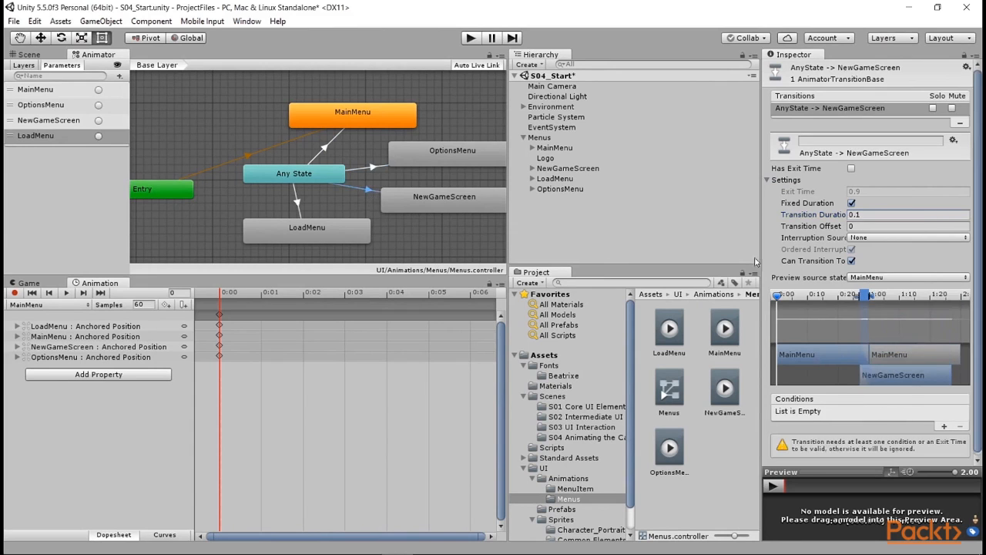
left_click(943, 427)
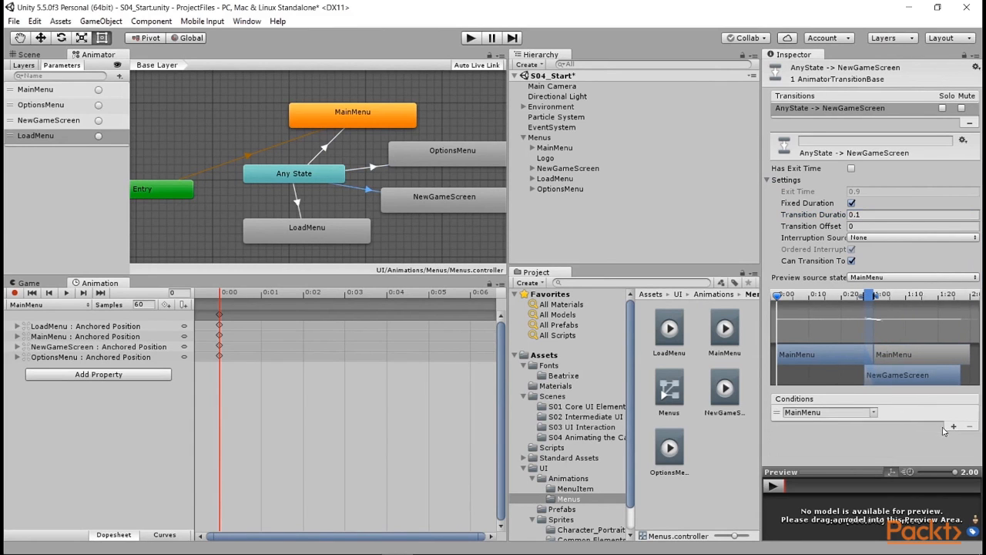
left_click(875, 416)
left_click(895, 453)
left_click(860, 216)
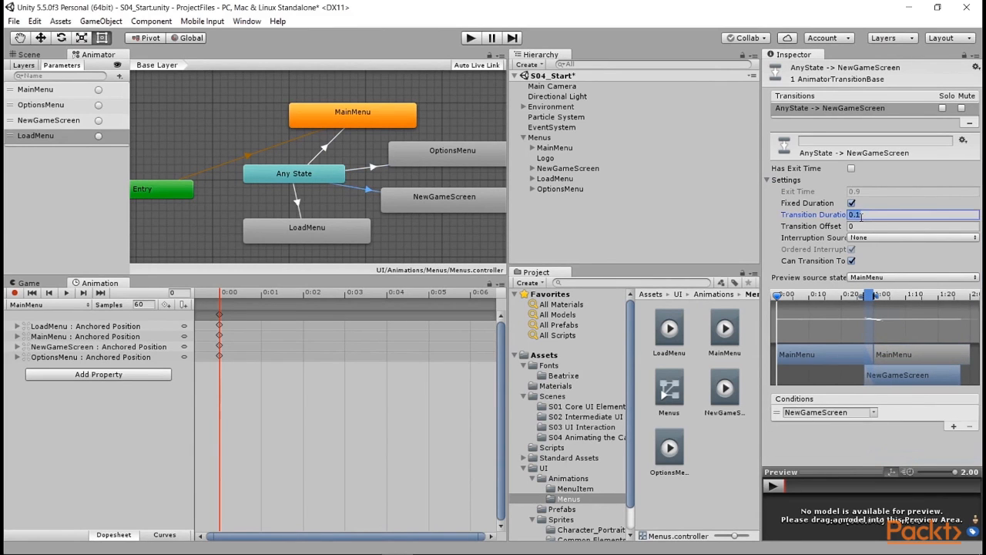
type("1")
- Give the Any State to LoadMenu transition the LoadMenu trigger condition and a transition duration of 1, and save the scene
left_click(299, 202)
left_click(944, 427)
left_click(874, 414)
left_click(908, 469)
left_click(863, 216)
type("1")
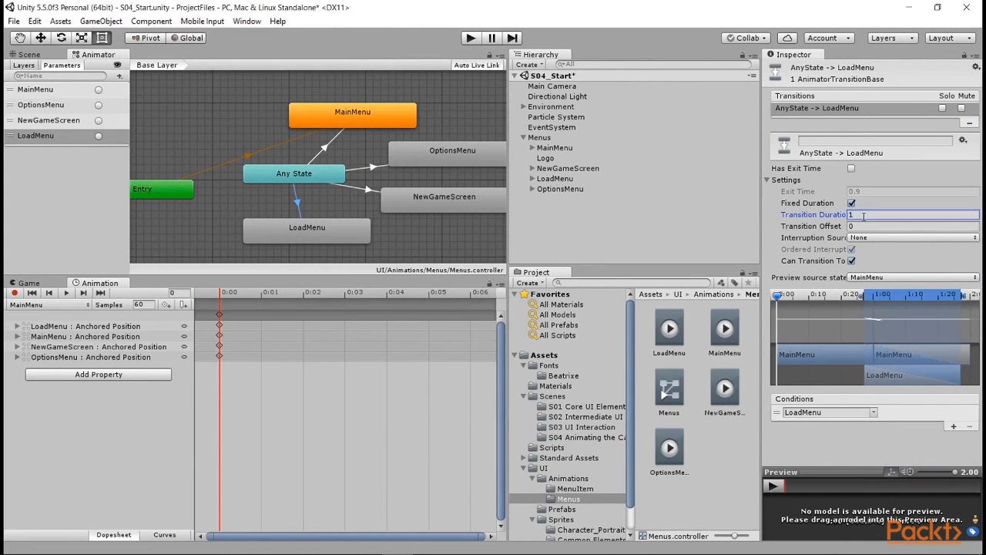
key("ctrl+s")
- Remove both existing On Click events from the first MenuItem button under MainMenu's Items
left_click(555, 149)
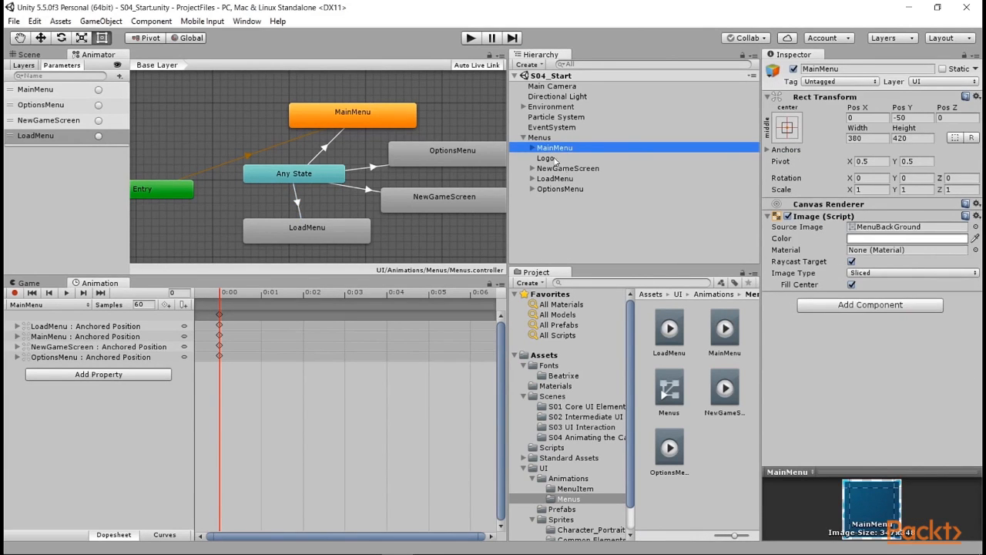
double_click(563, 168)
left_click(532, 147)
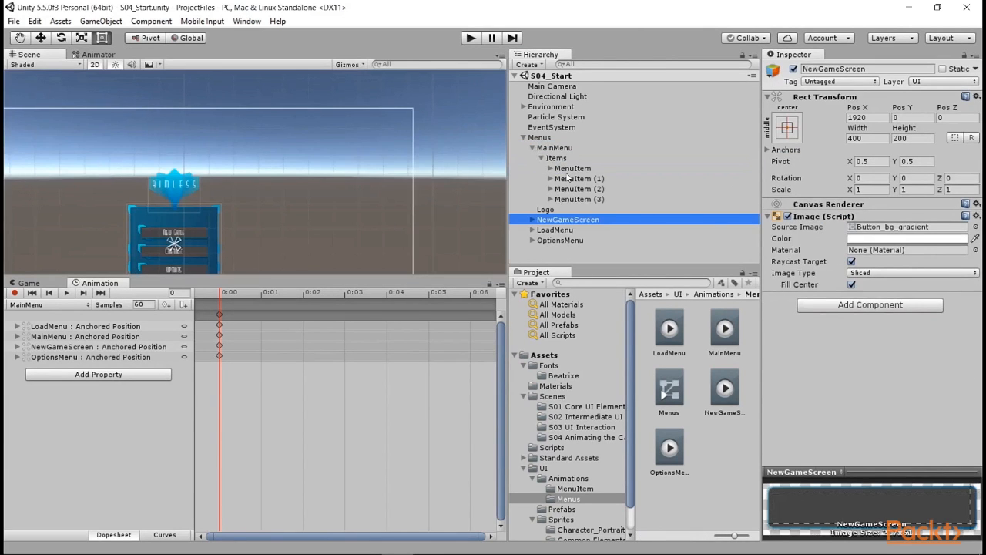
left_click(575, 178)
left_click(571, 168)
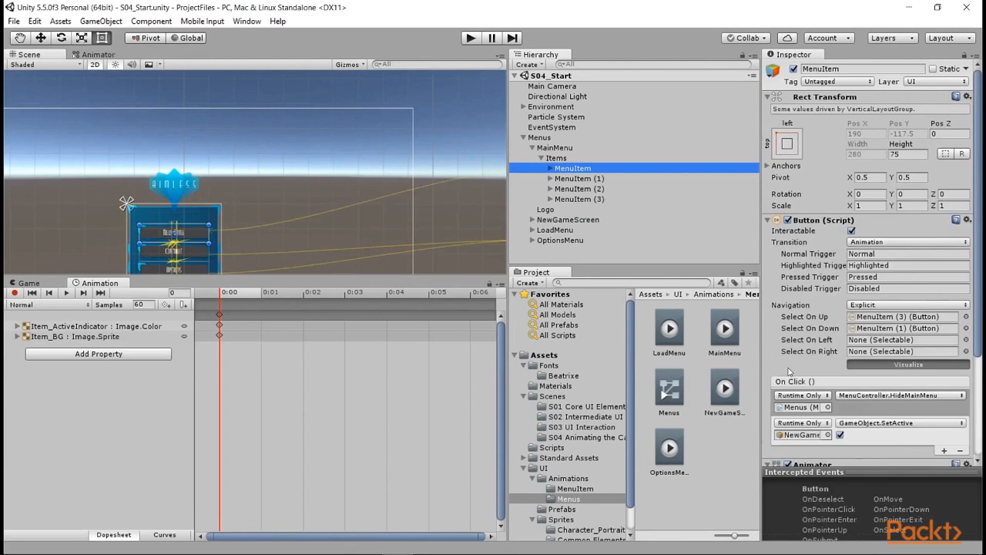
scroll(789, 372, "down", 5)
left_click(963, 314)
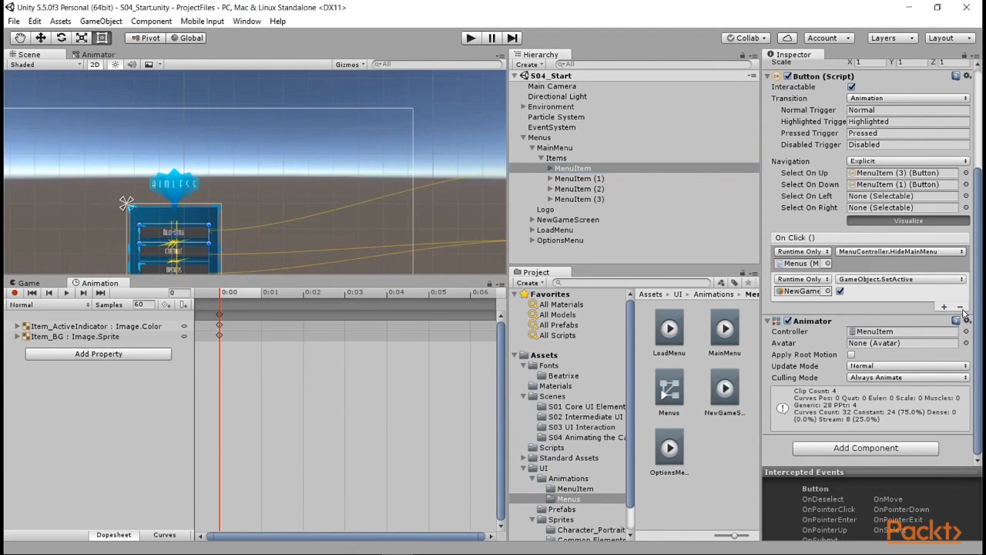
left_click(890, 267)
left_click(961, 308)
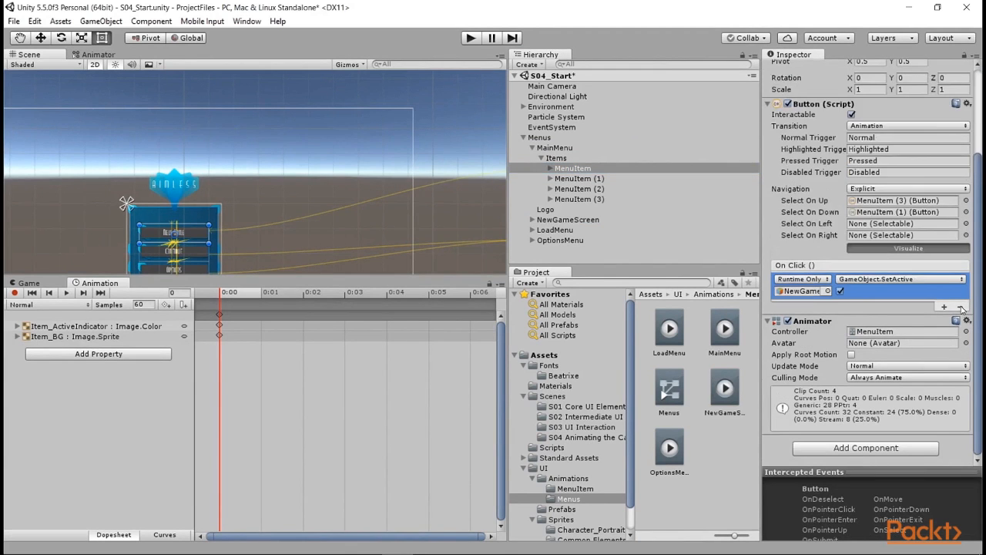
left_click(961, 308)
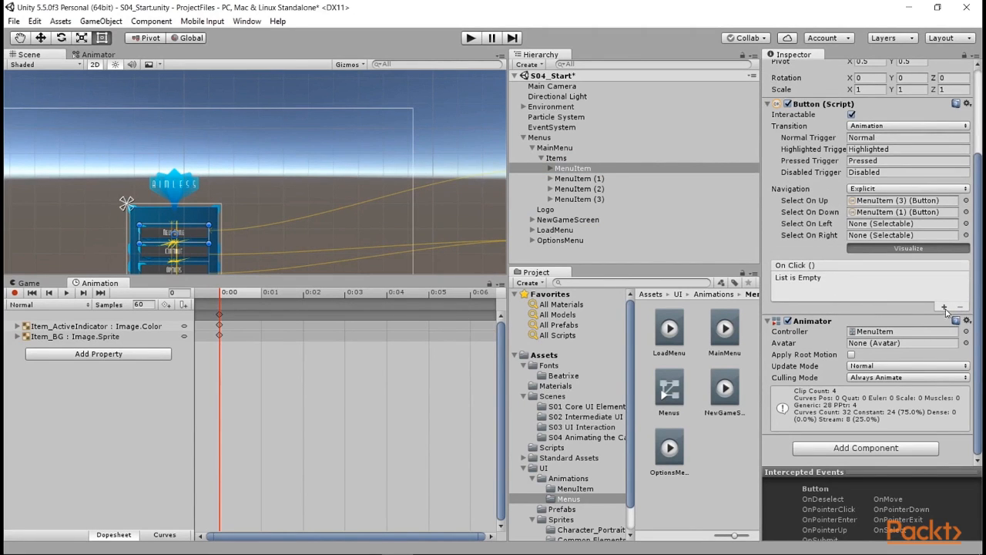
- Add an On Click event to MenuItem that calls Animator.SetTrigger (string) on the Menus object with NewGameScreen
left_click(944, 307)
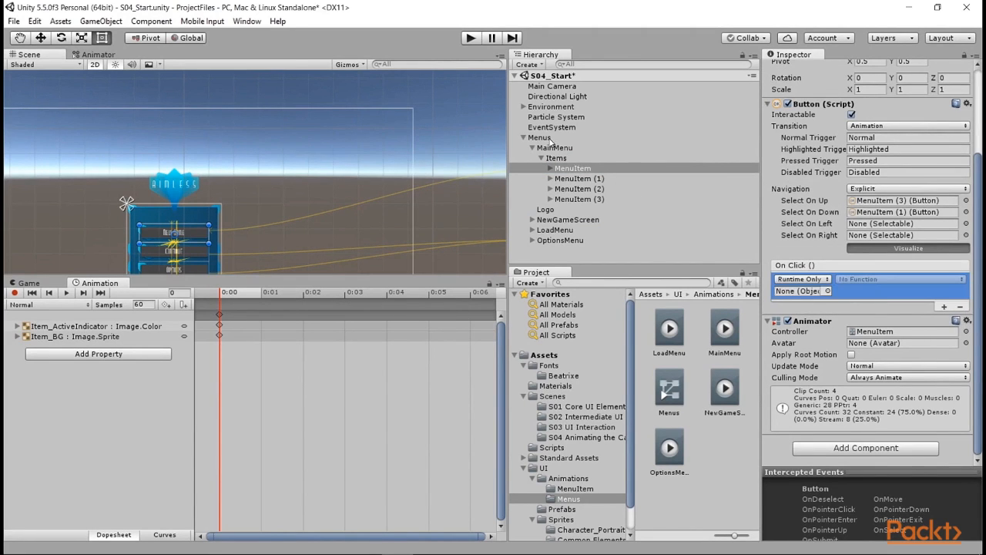
left_click_drag(552, 141, 791, 293)
left_click(879, 281)
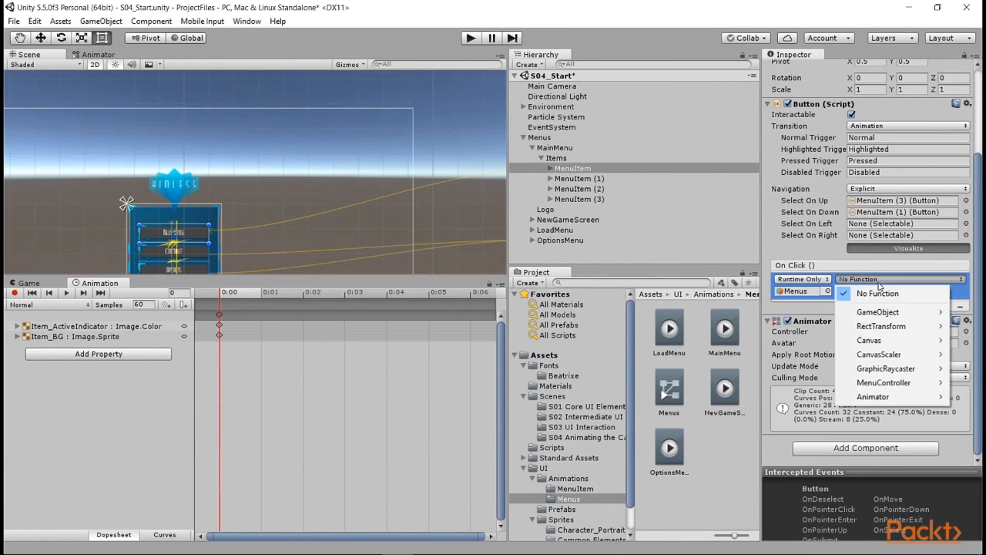
mouse_move(888, 402)
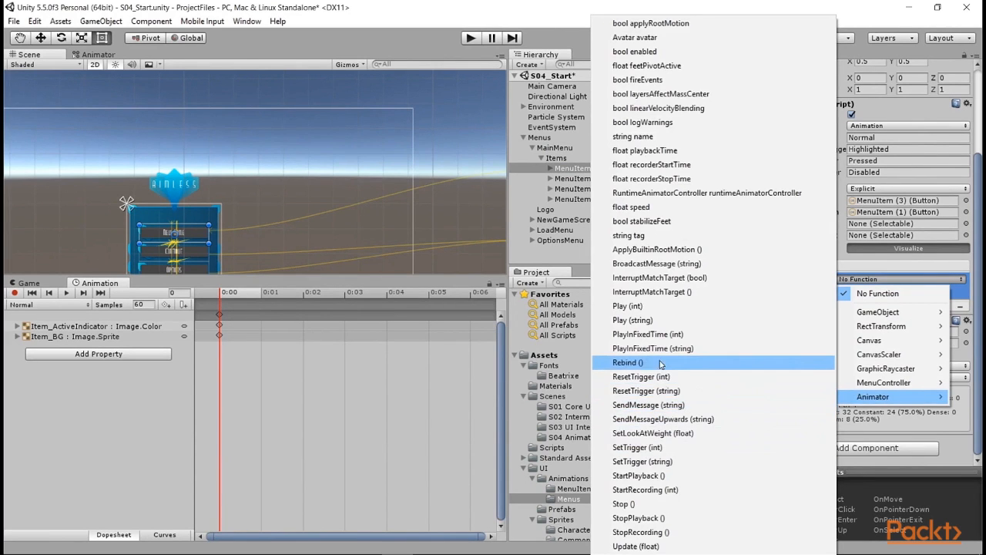
left_click(661, 460)
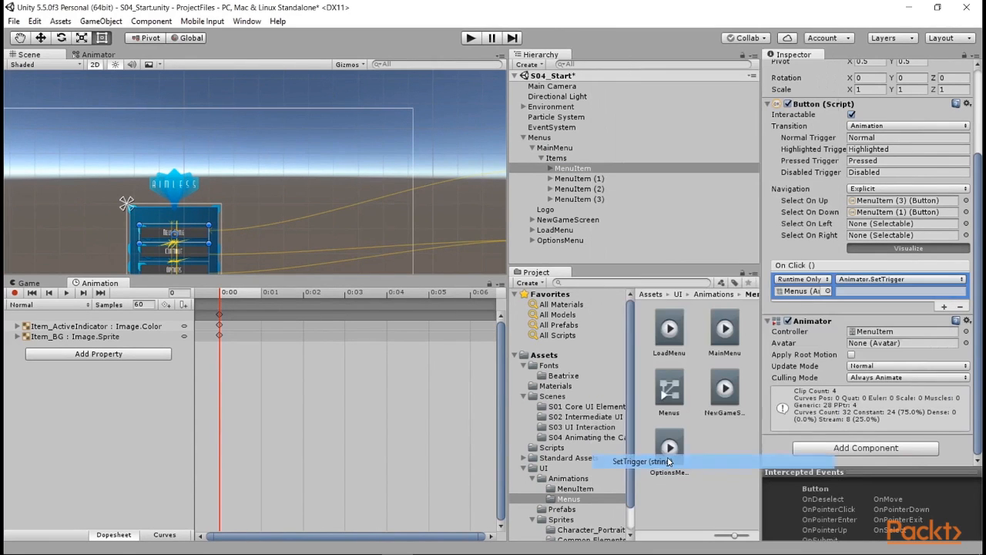
left_click(897, 291)
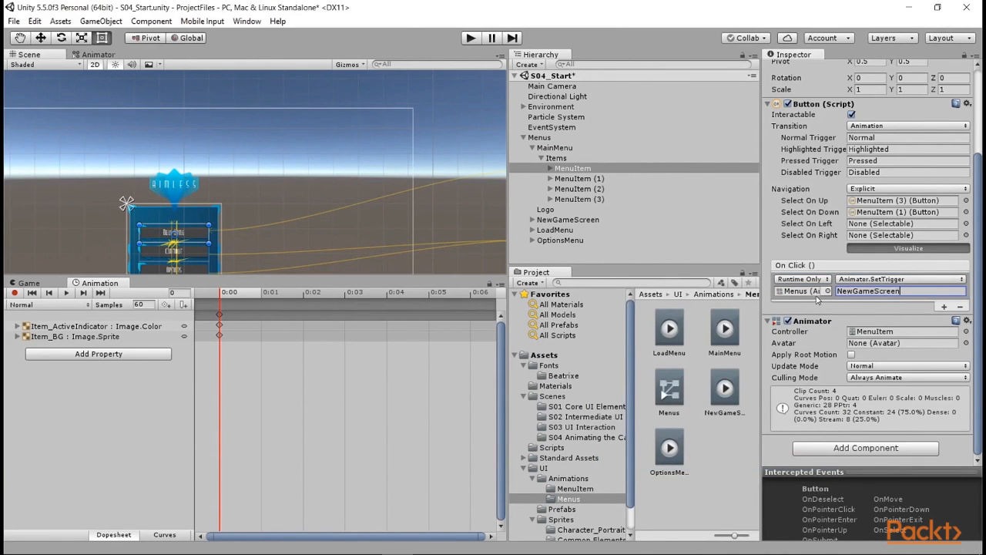
- Change MenuItem (1)'s On Click event to call Animator.SetTrigger (string) on the Menus object with LoadMenu
left_click(590, 182)
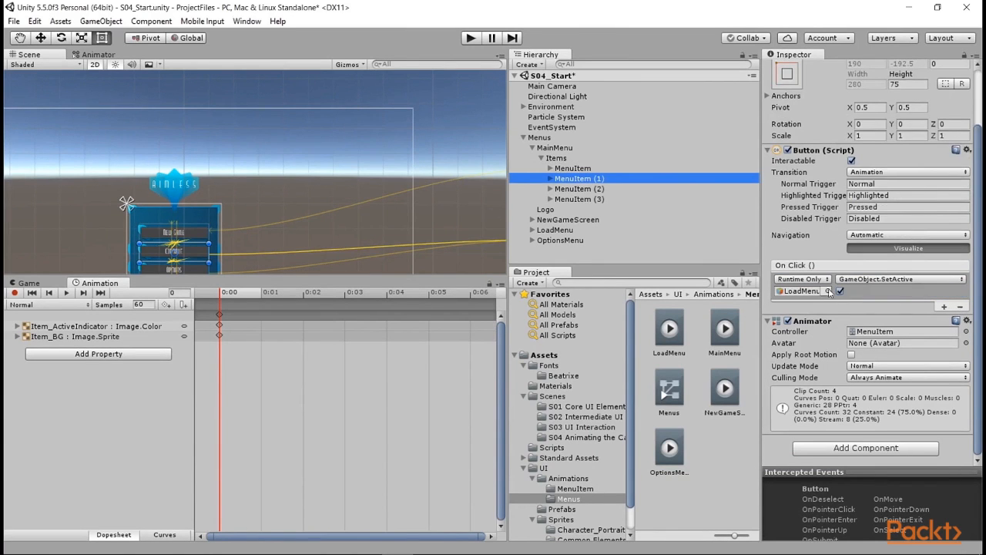
left_click_drag(554, 140, 801, 296)
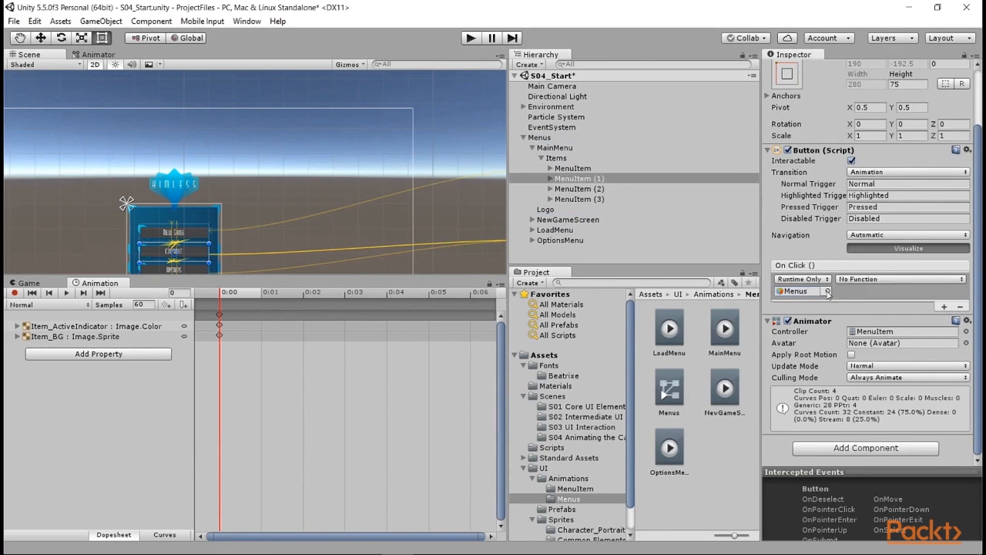
left_click(873, 281)
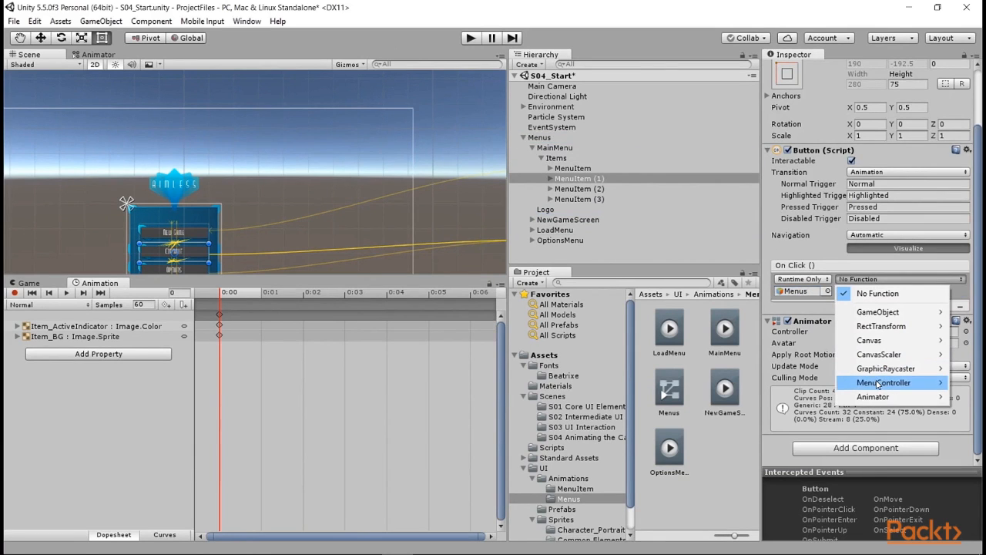
mouse_move(879, 383)
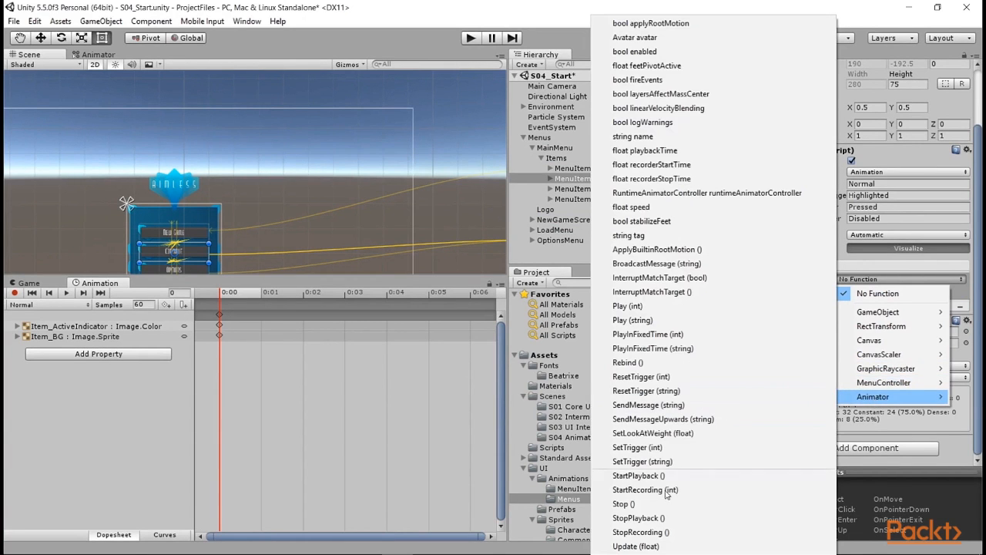
left_click(668, 460)
left_click(855, 292)
type("LoadMenu")
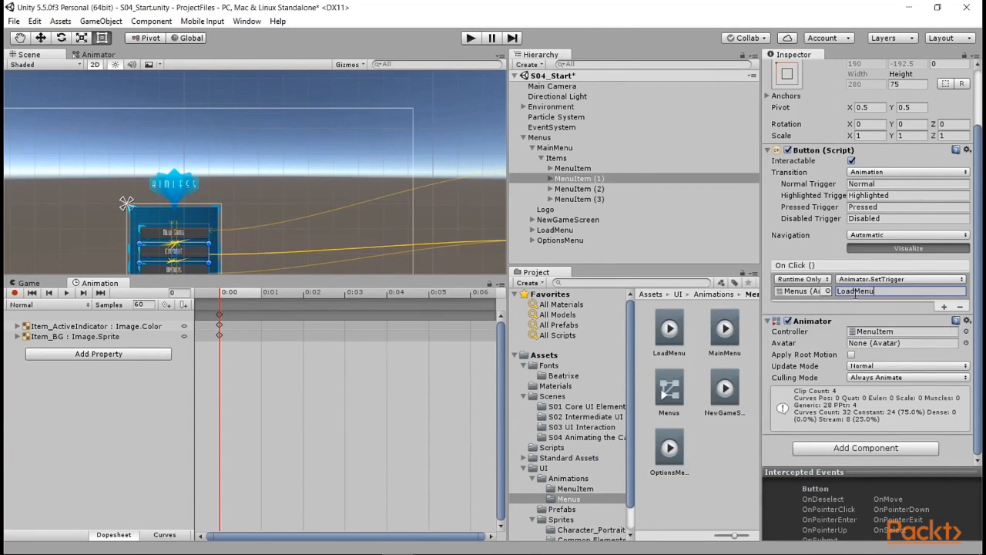
- Change MenuItem (2)'s On Click event to call Animator.SetTrigger on the Menus object with OptionsMenu
left_click(578, 189)
left_click_drag(539, 137, 803, 291)
left_click(886, 279)
mouse_move(863, 377)
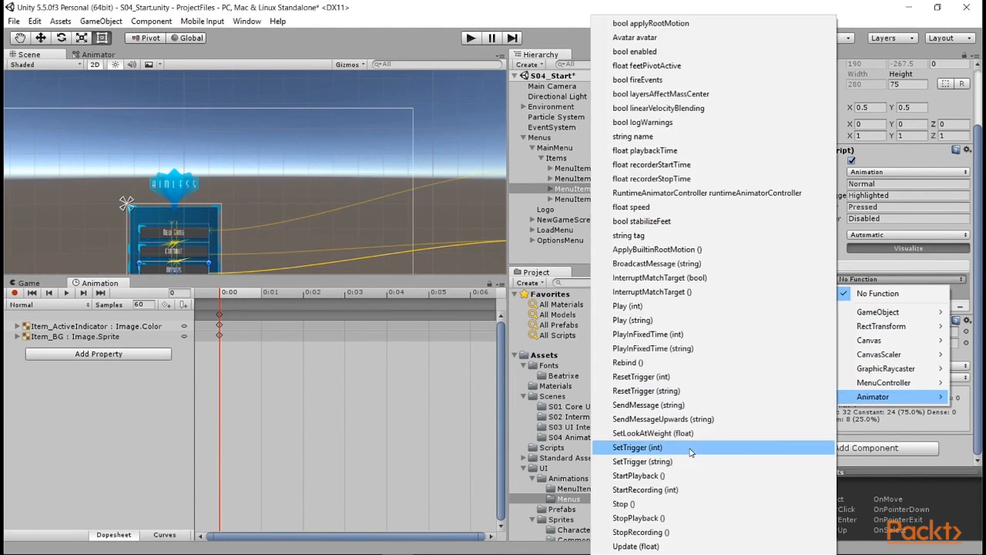
left_click(685, 440)
left_click(858, 292)
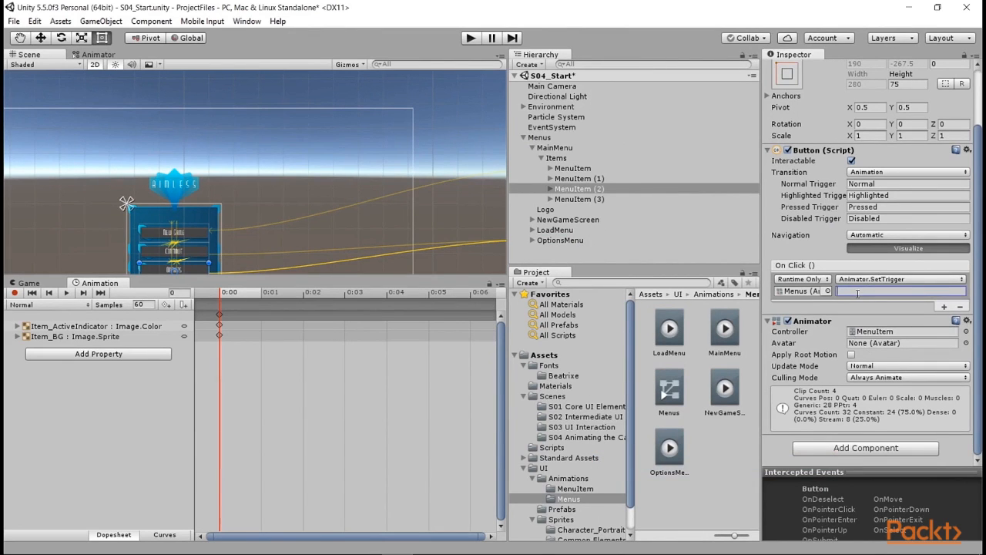
type("OptionsMenu")
- Add an empty On Click event to the BackButton under LoadMenu's ControlButtons
left_click(532, 229)
scroll(534, 250, "down", 1)
left_click(532, 259)
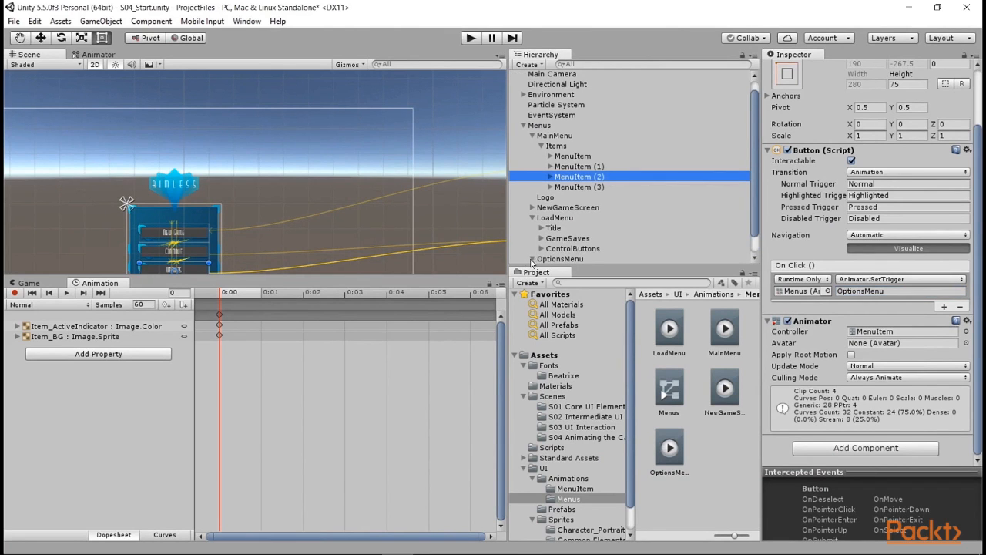
scroll(533, 260, "down", 1)
left_click(542, 228)
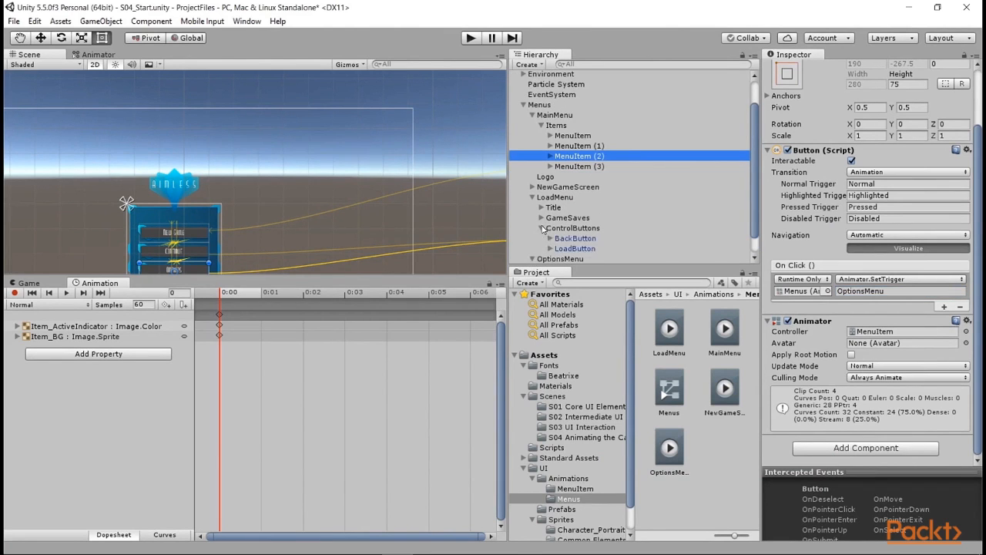
left_click(563, 240)
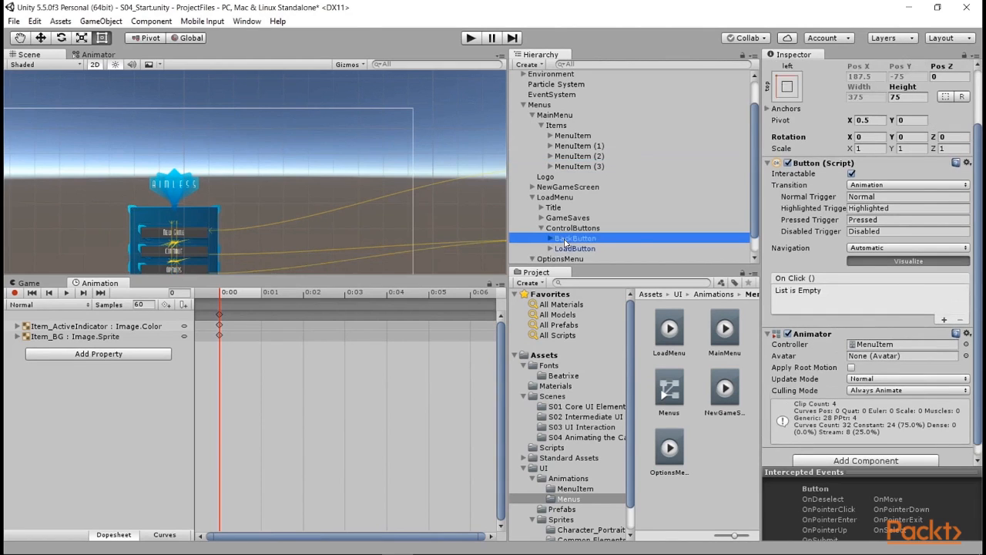
left_click(945, 319)
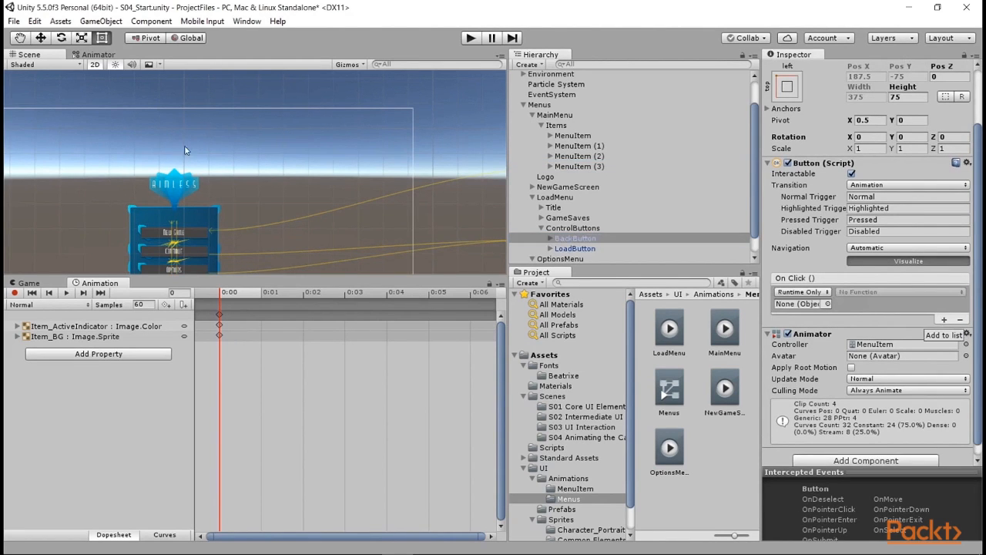
- Make the BackButton's On Click event call Animator.SetTrigger (string) on the Menus object with MainMenu
left_click_drag(544, 105, 802, 305)
left_click(860, 293)
mouse_move(879, 412)
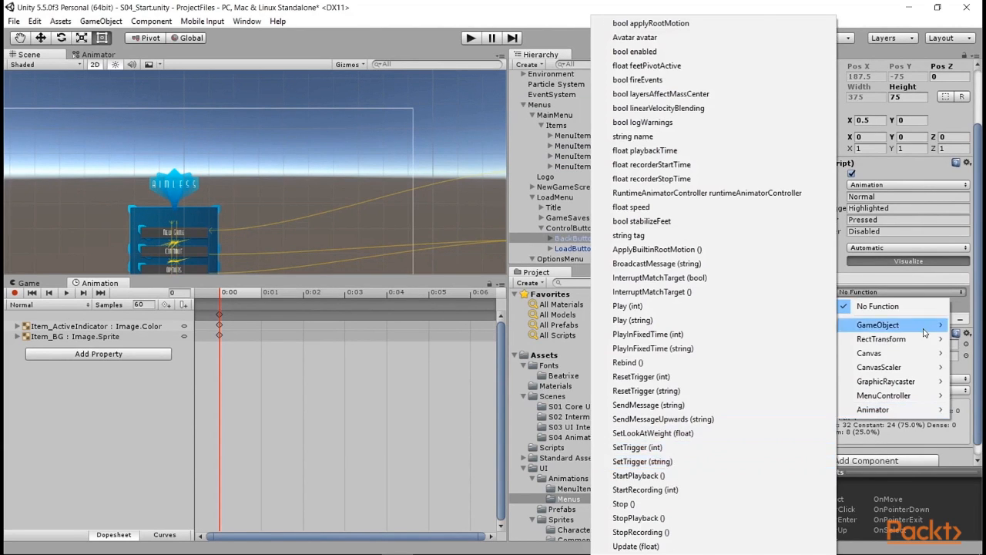
left_click(678, 461)
left_click(891, 304)
type("MainMenu")
- Remove the MenuController.HideOptionsMenu and MenuController.ShowMainMenu events from the On Click list of the Button under OptionsItems
scroll(581, 242, "down", 1)
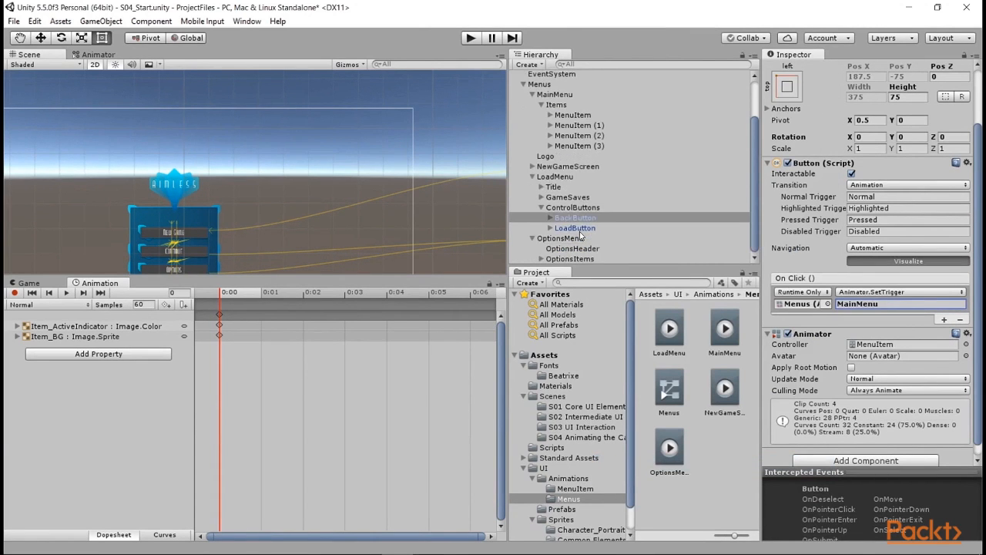
left_click(541, 258)
left_click(570, 259)
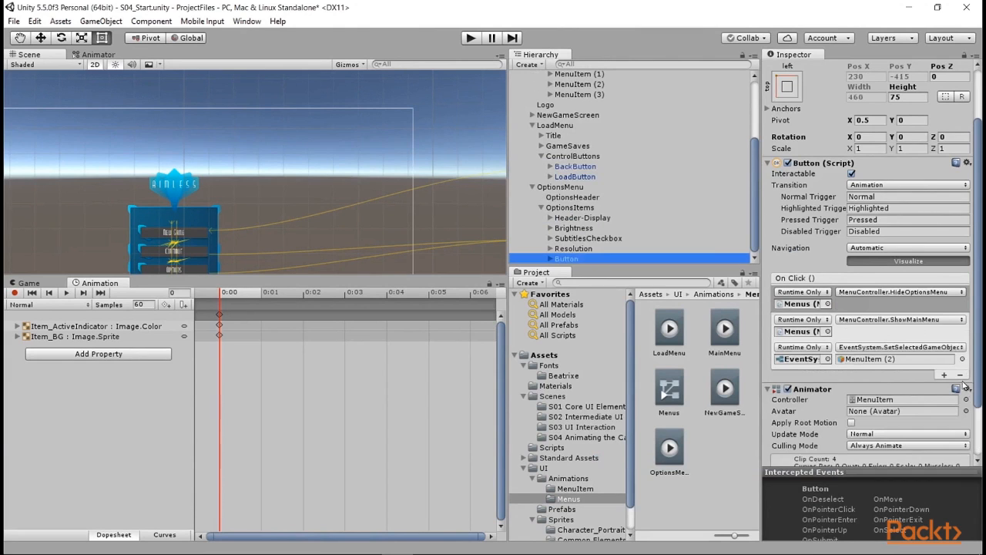
left_click(960, 347)
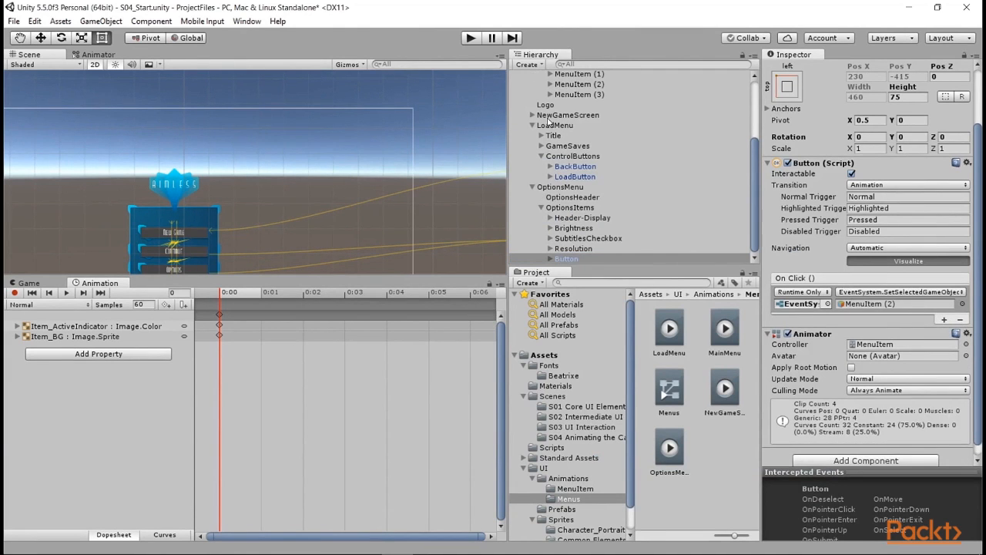
- Change the remaining On Click event of the OptionsItems Button to call Animator.SetTrigger (string) on the Menus object with MainMenu
scroll(549, 124, "up", 5)
left_click_drag(537, 138, 801, 303)
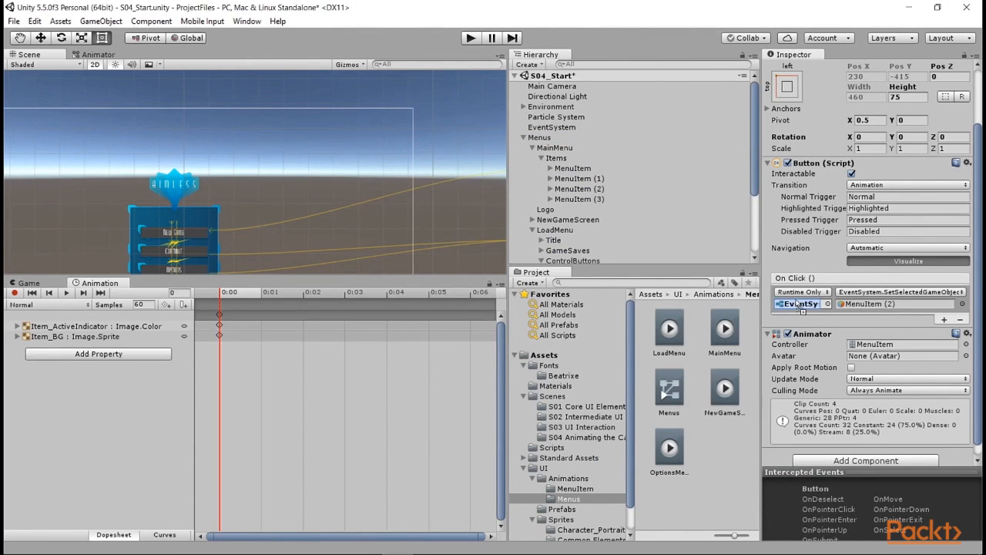
left_click(854, 294)
mouse_move(863, 409)
left_click(662, 462)
left_click(860, 291)
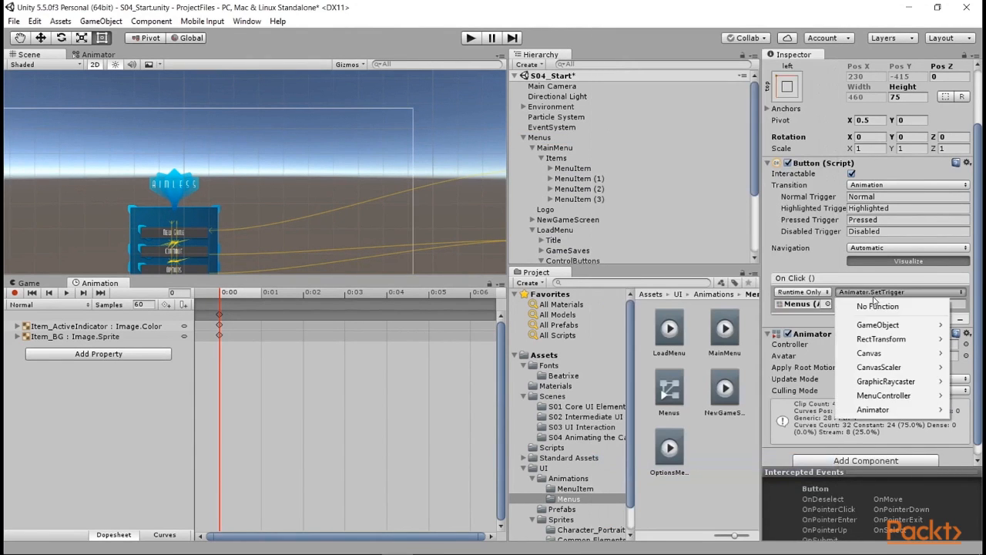
left_click(860, 289)
left_click(860, 304)
type("MainMenu")
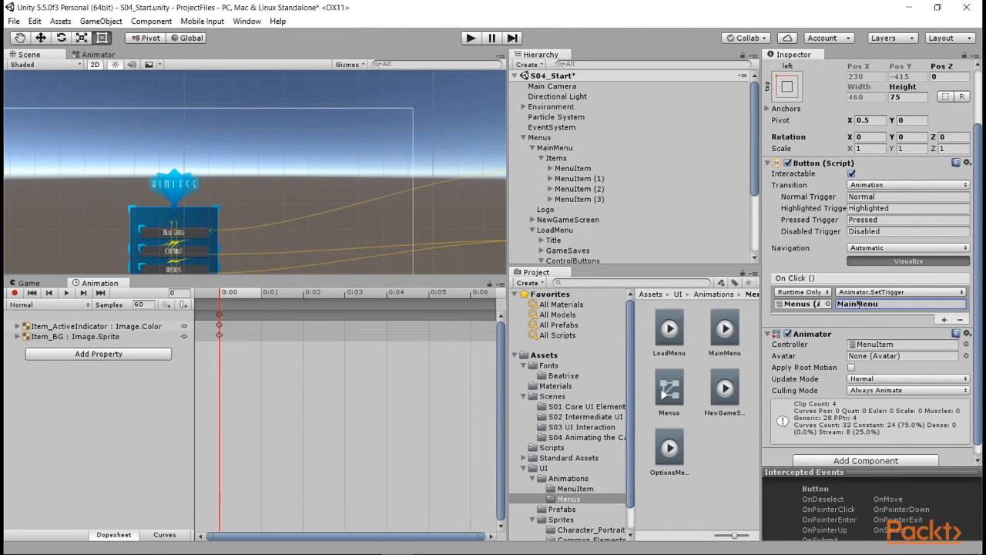
- Play the scene, test the New Game button's transition from the main menu, and stop playback
left_click(468, 38)
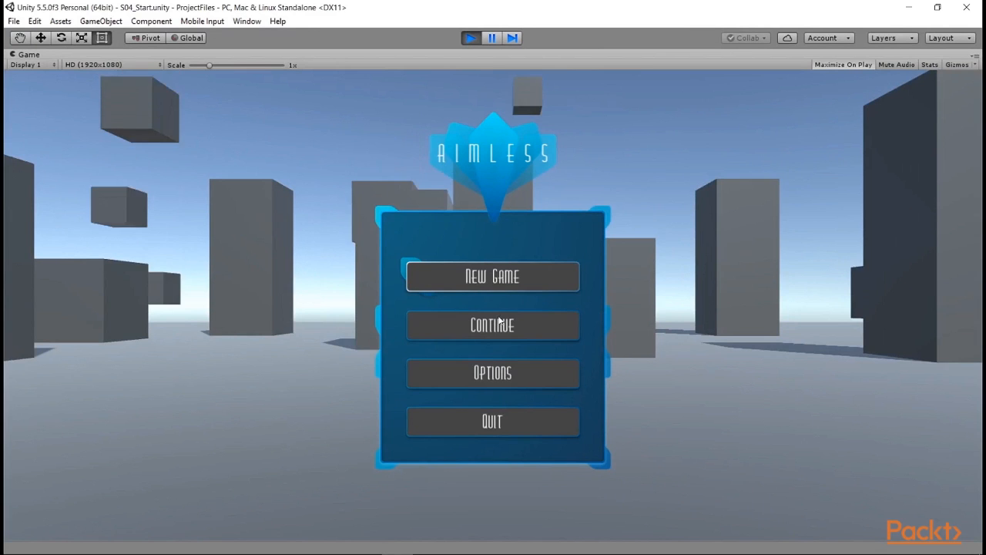
left_click(484, 277)
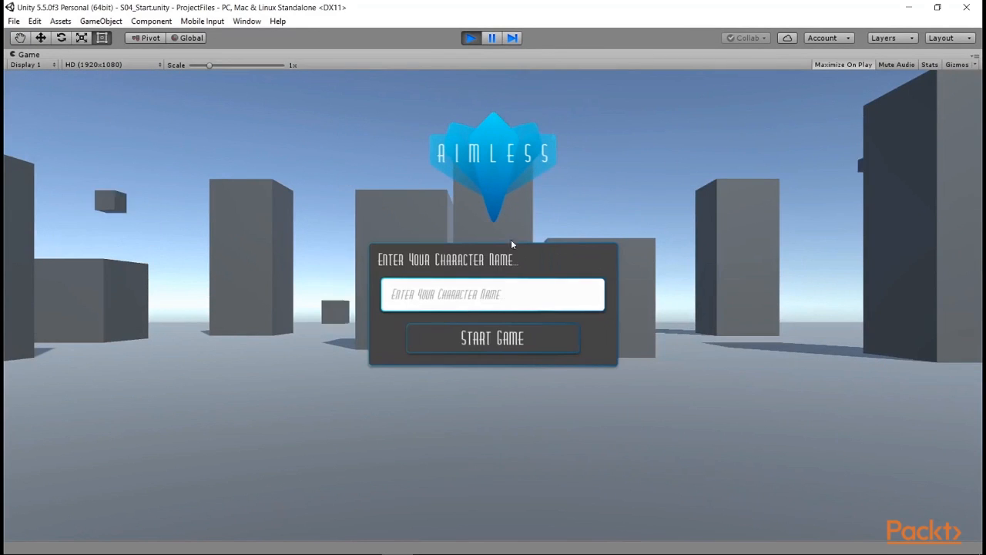
left_click(470, 38)
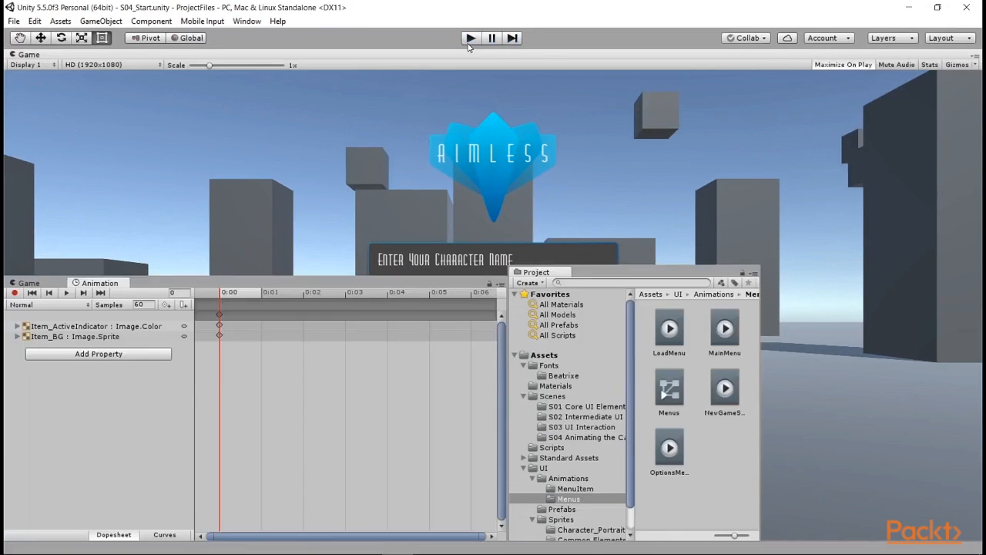
- Play the scene again, test going to the Continue and Options screens and back to the main menu, and stop playback
left_click(469, 43)
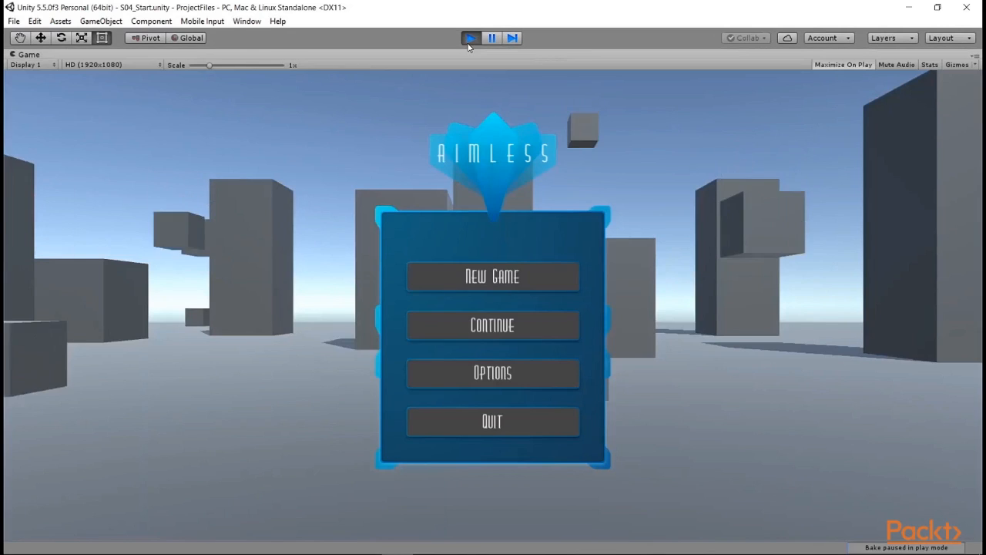
left_click(477, 328)
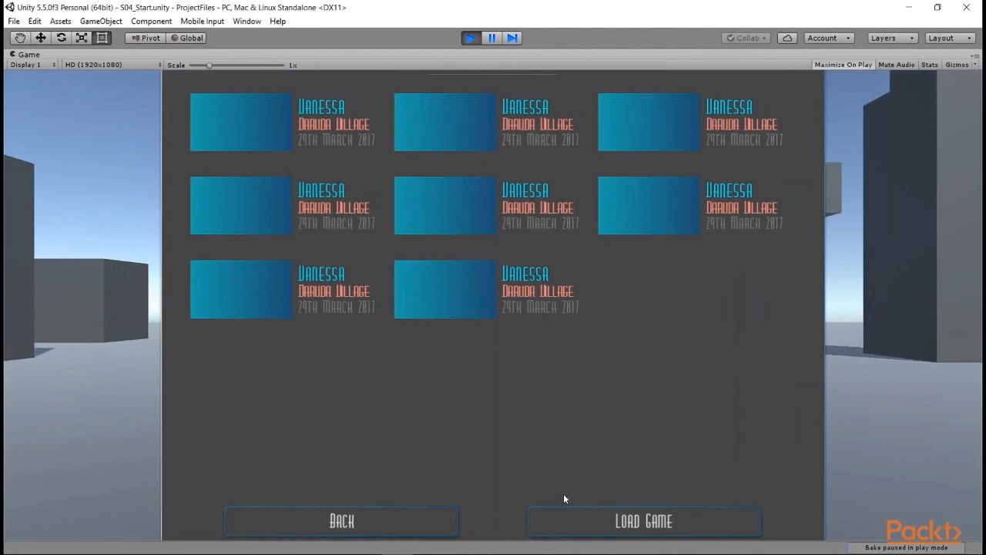
left_click(409, 531)
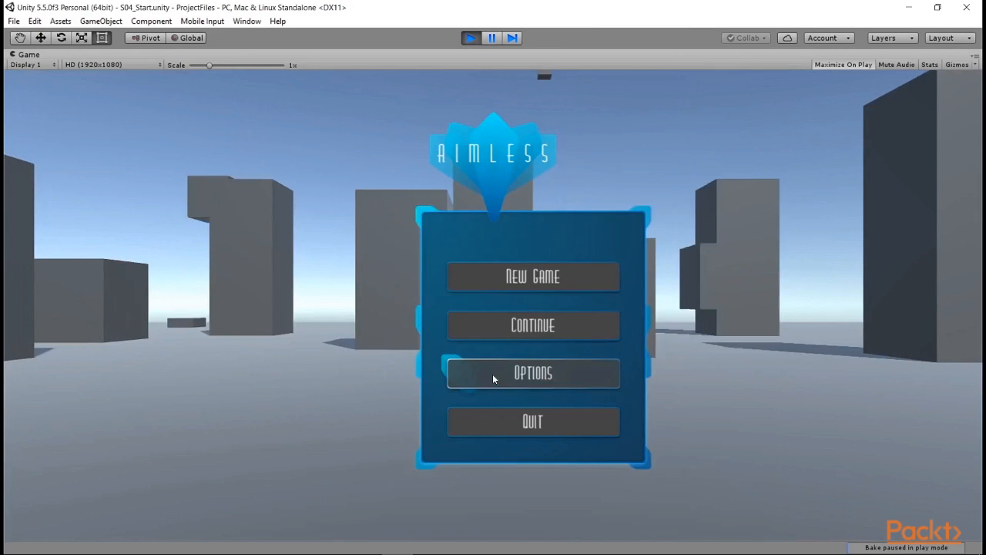
left_click(493, 376)
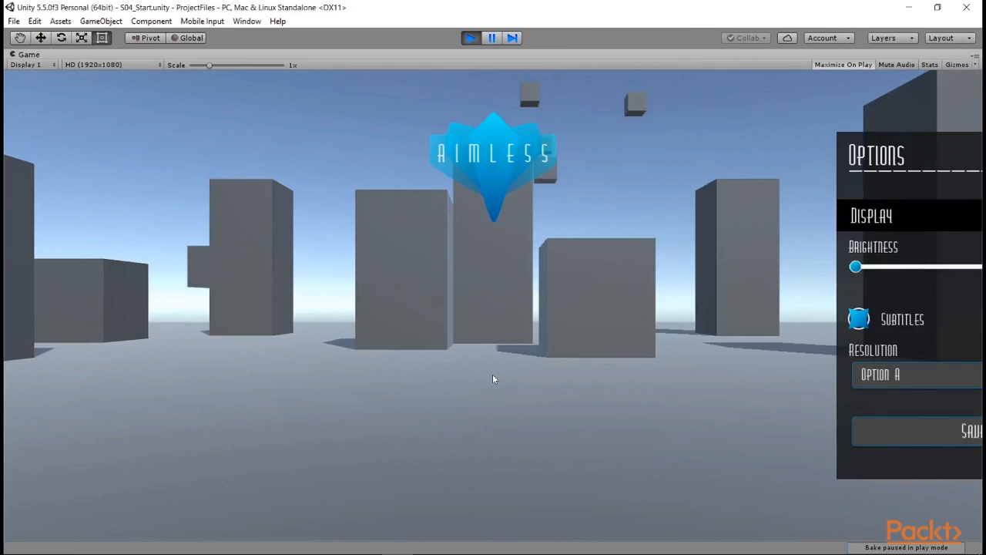
left_click(512, 436)
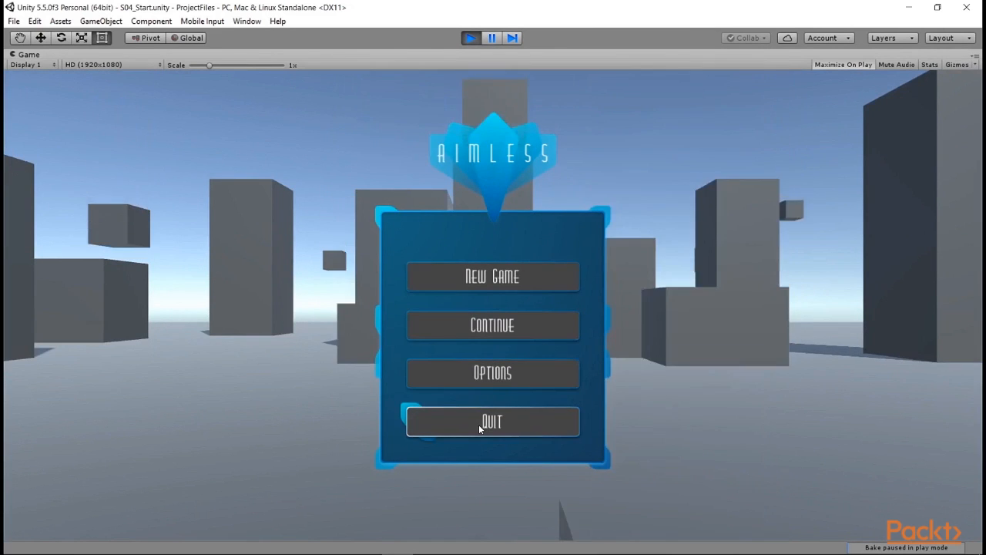
left_click(469, 39)
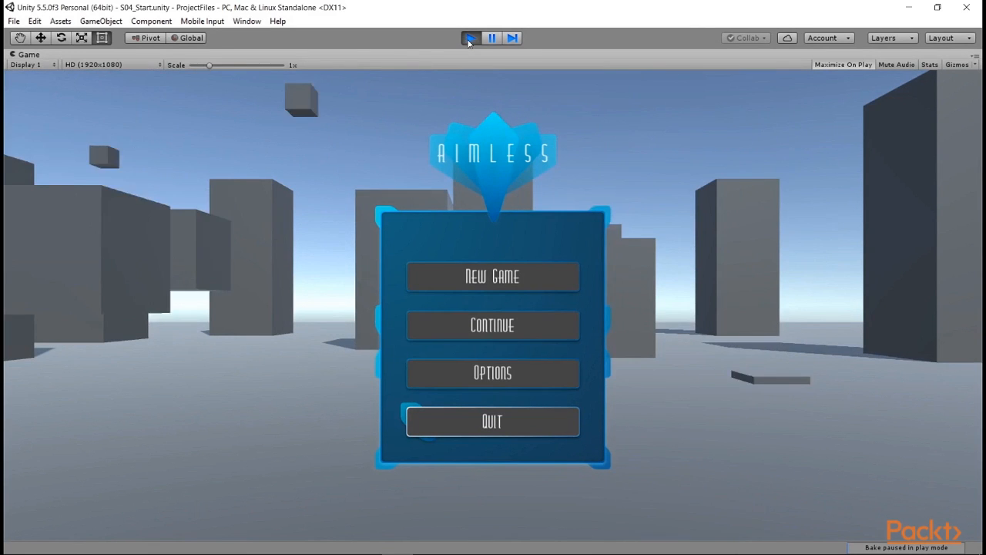